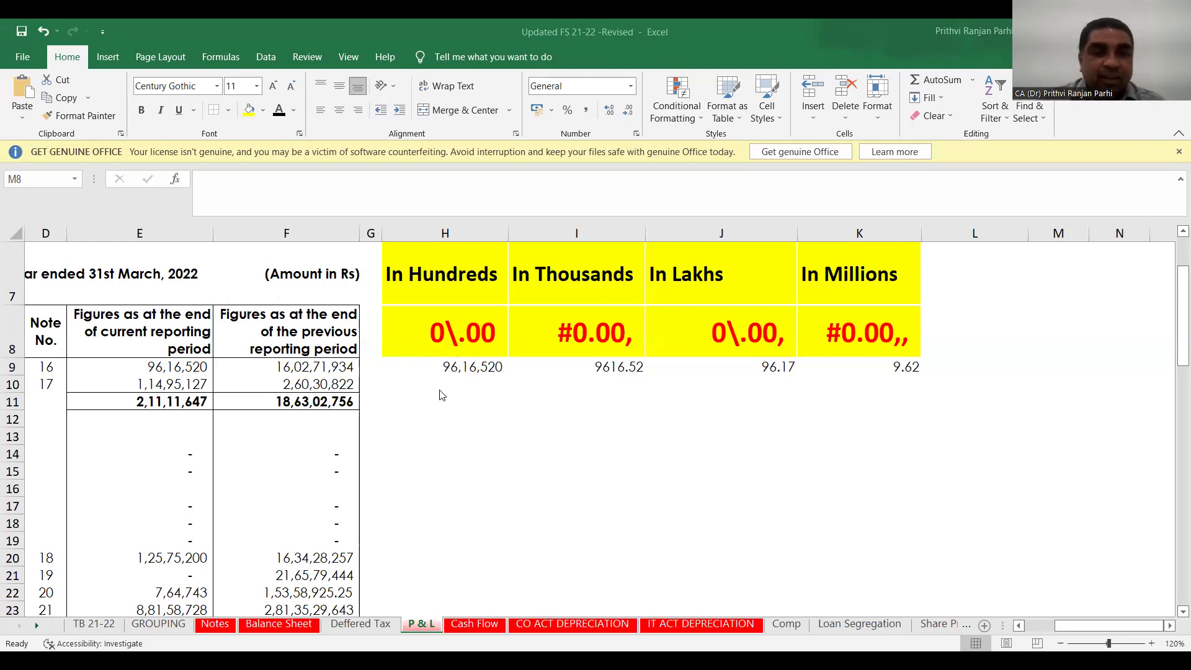
Check the row 9 hundreds, thousands, lakhs and millions amounts, then copy H9's format with Format Painter
left_click(464, 368)
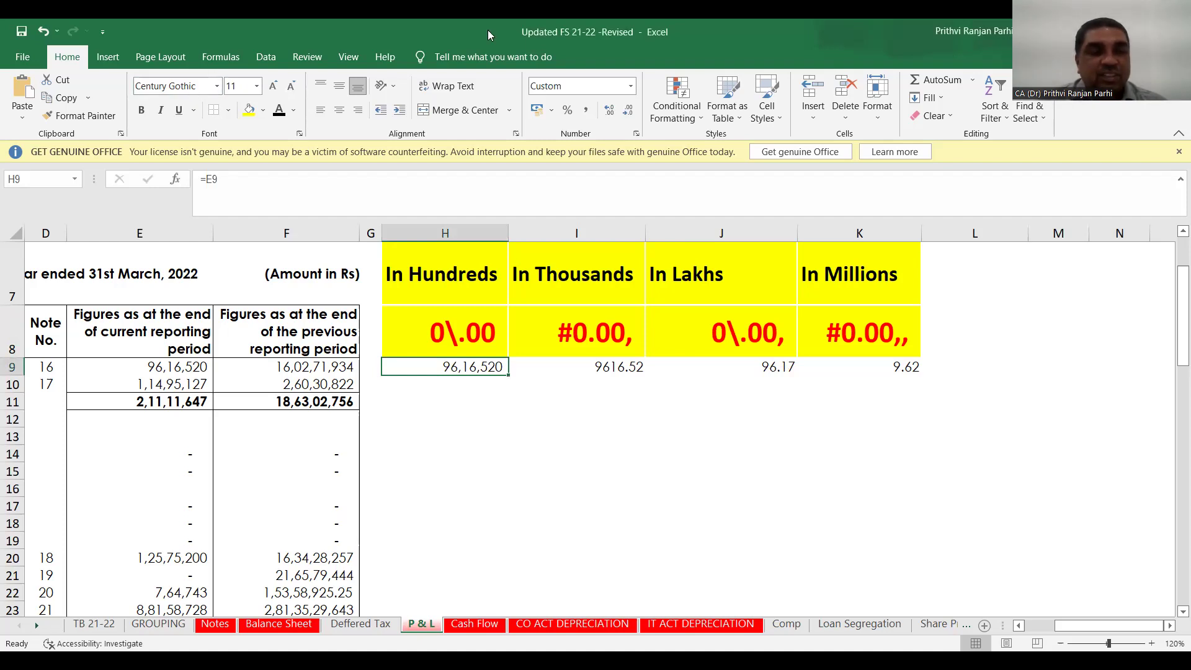
left_click(615, 371)
left_click(732, 364)
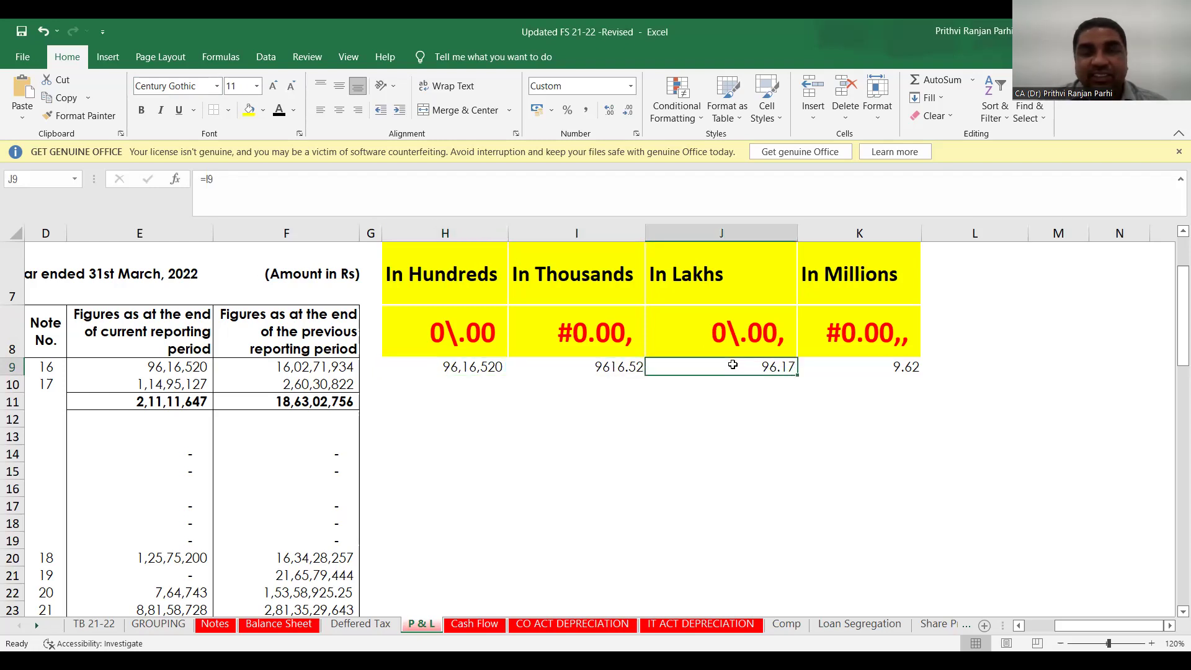
left_click(906, 363)
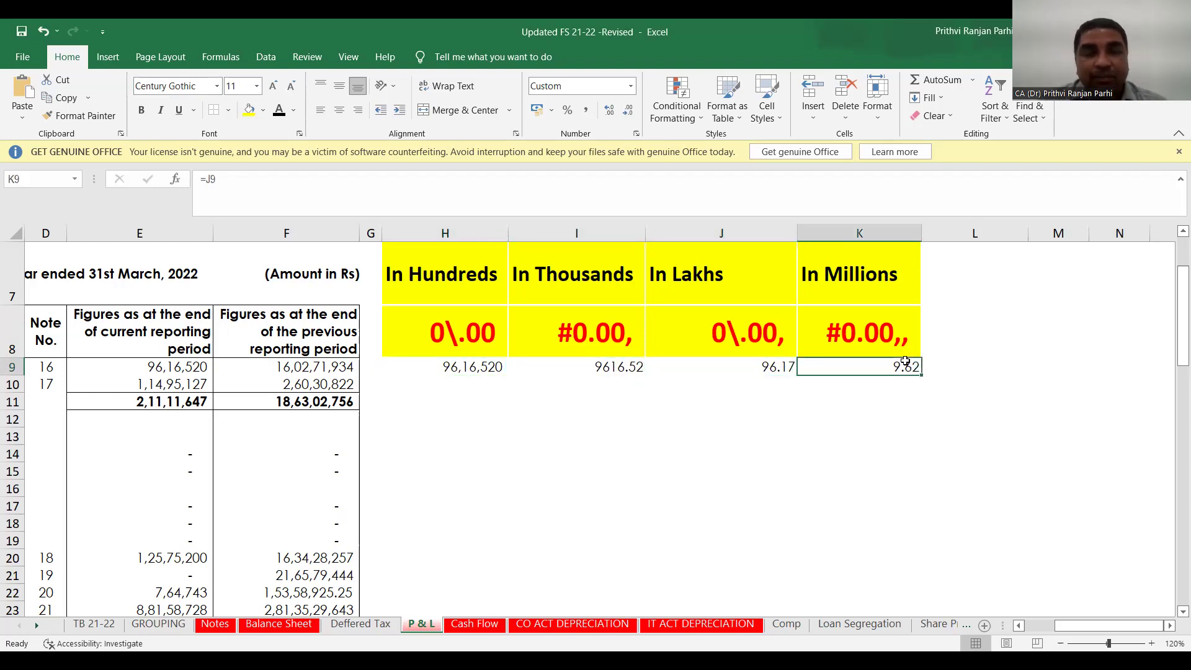
left_click(489, 367)
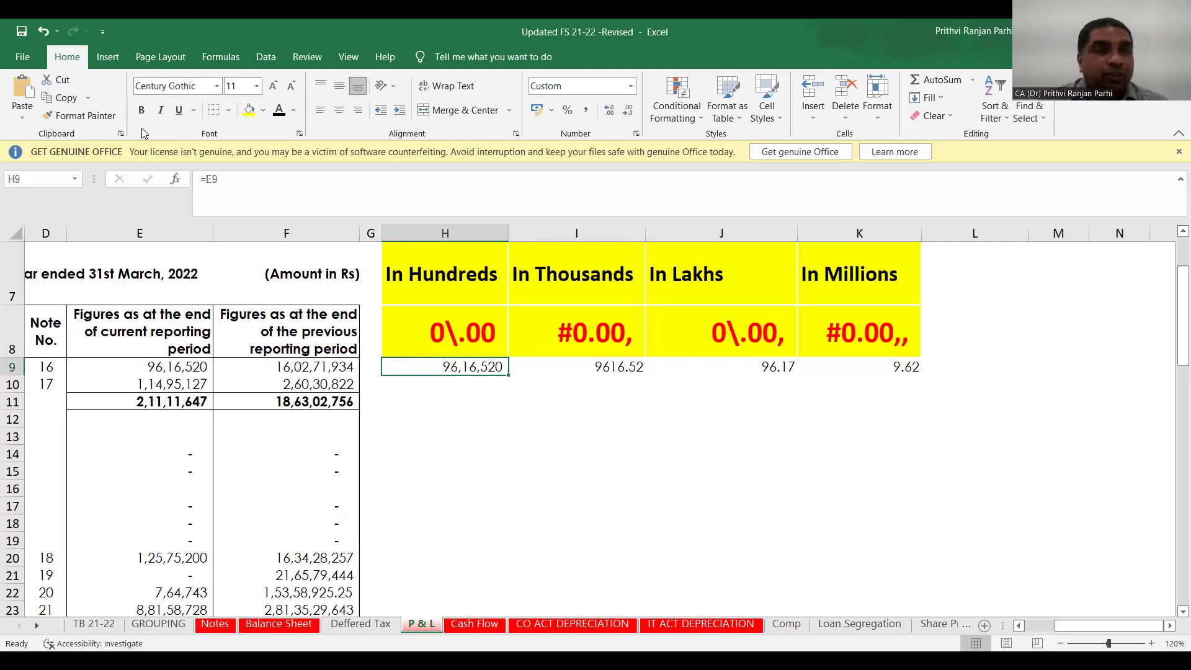
left_click(80, 115)
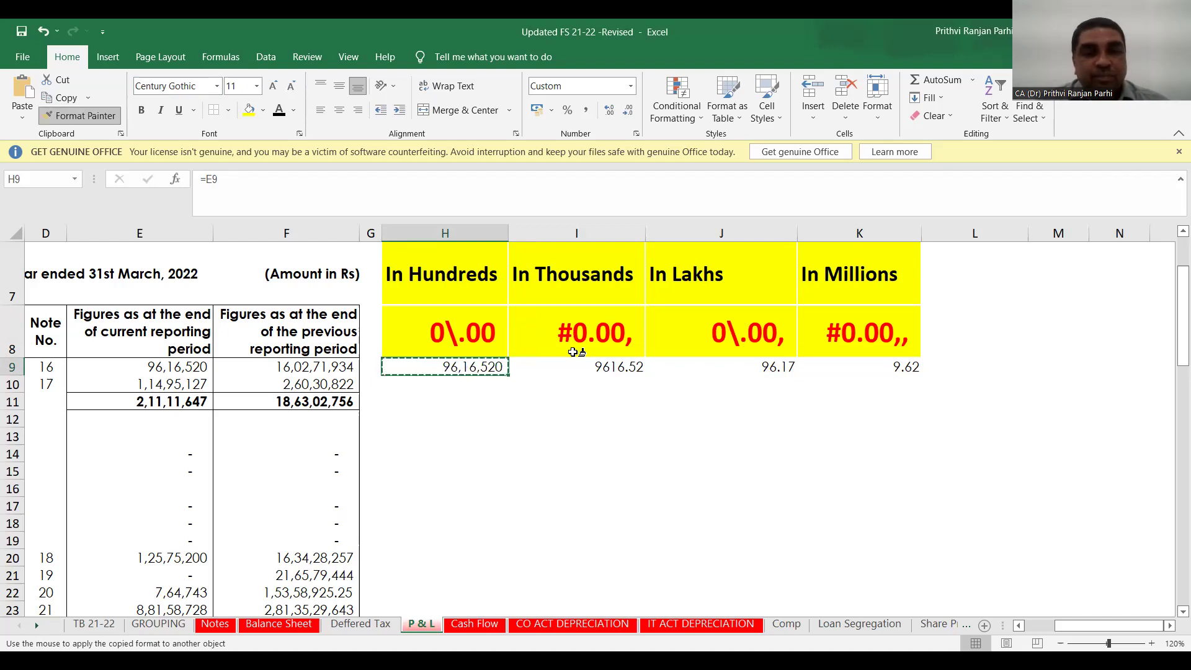
Paint H9's format across I9:K9 so all four columns read 96,16,520
left_click_drag(597, 371, 872, 368)
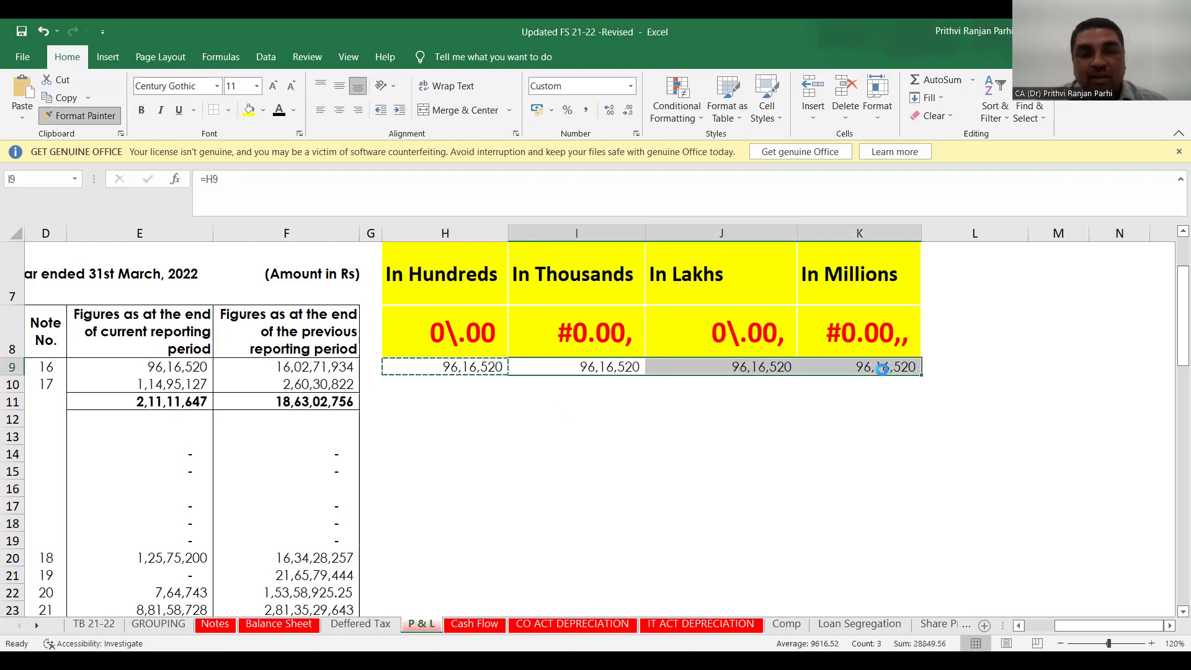
left_click(873, 435)
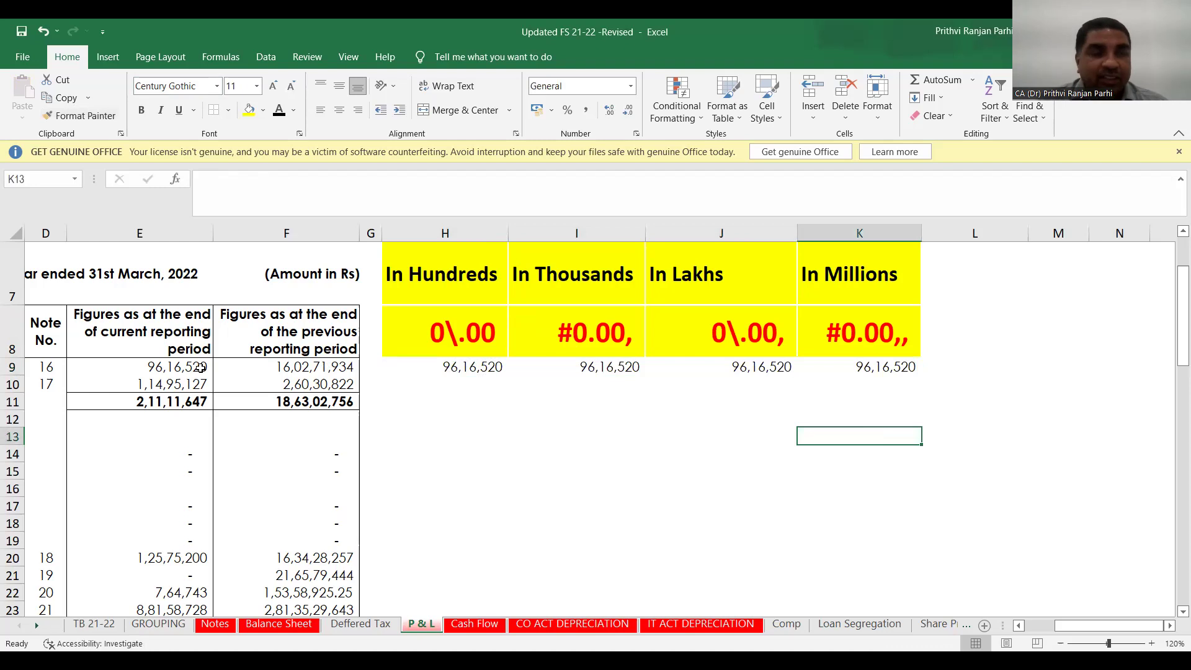
left_click(160, 366)
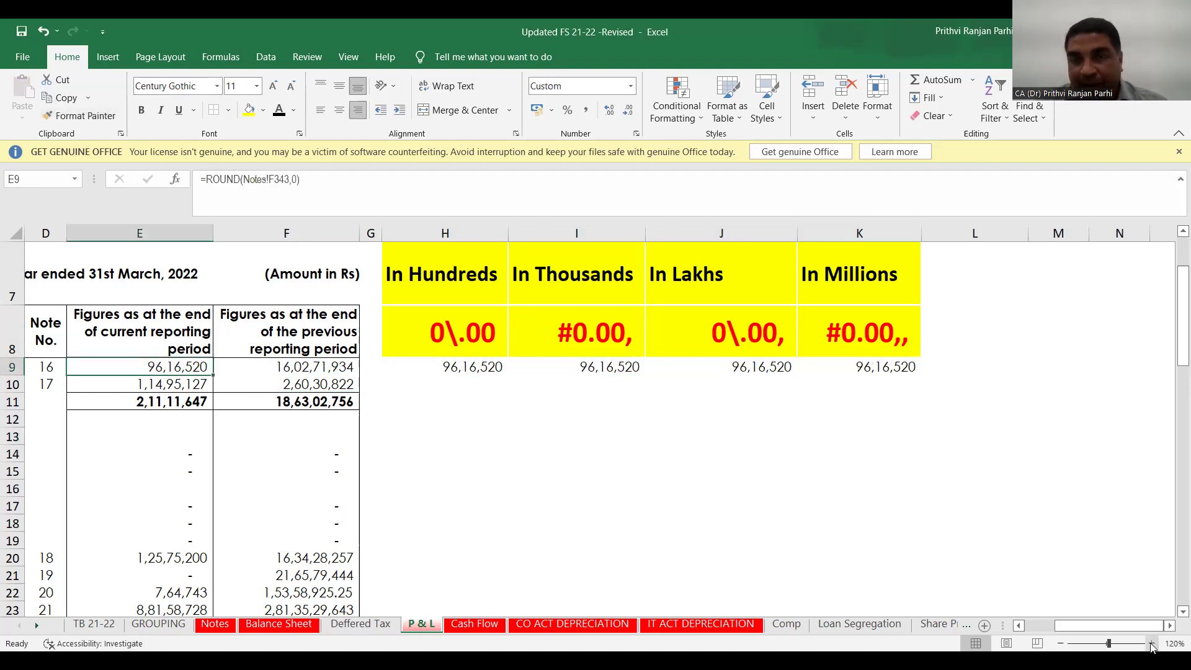
Zoom the sheet to 140% and review the H9 and I9 amounts, bringing up I9's cell options
left_click(1153, 645)
left_click(1152, 645)
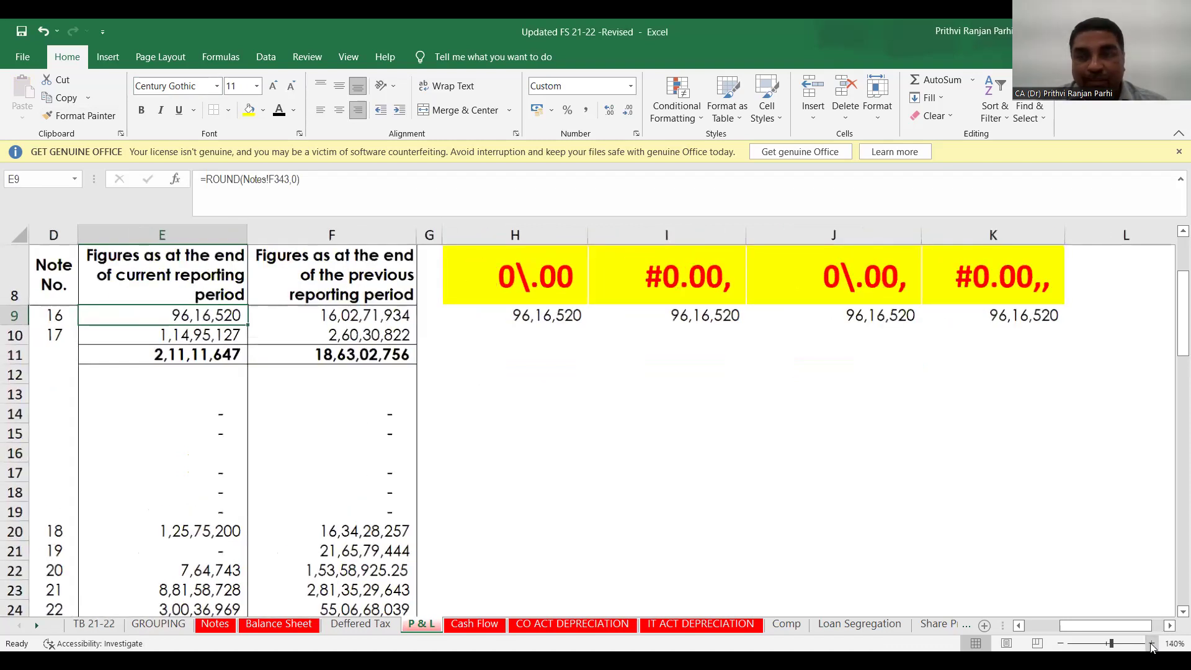
scroll(1173, 291, "up", 2)
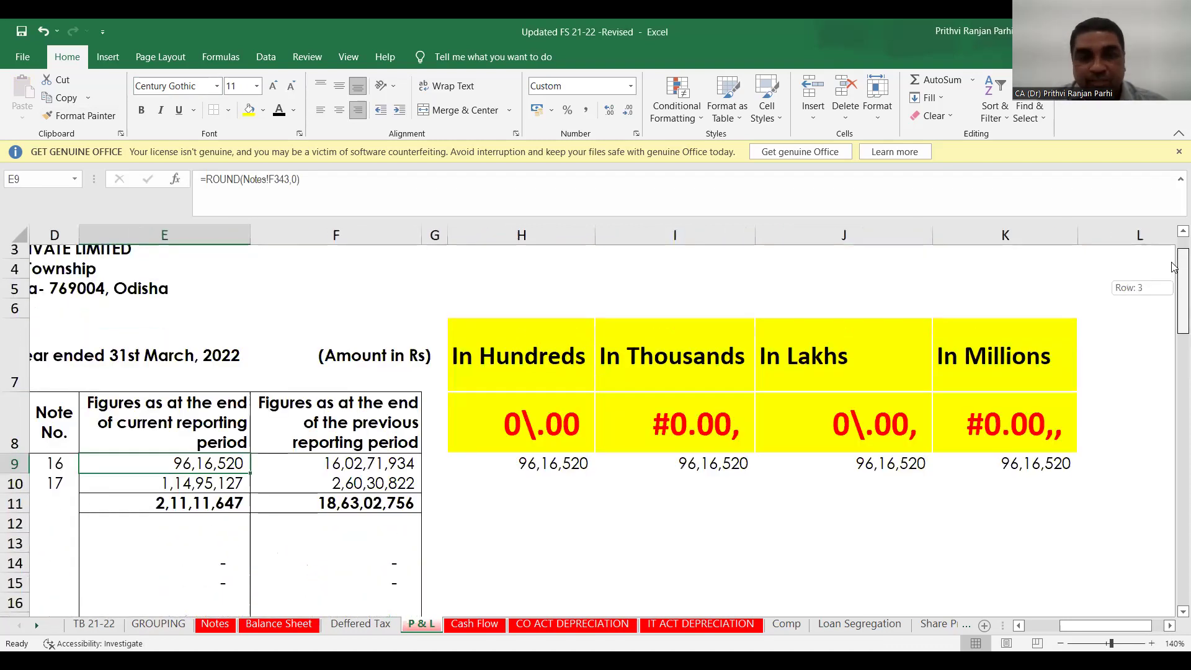
left_click(571, 471)
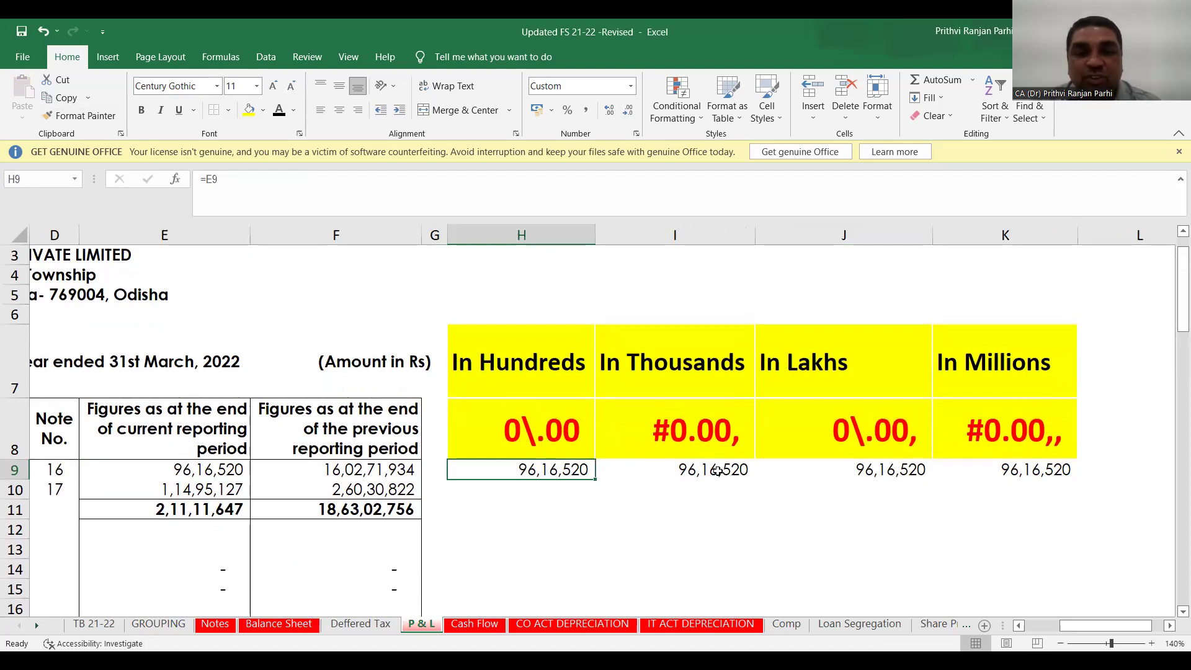
left_click(682, 524)
left_click(708, 561)
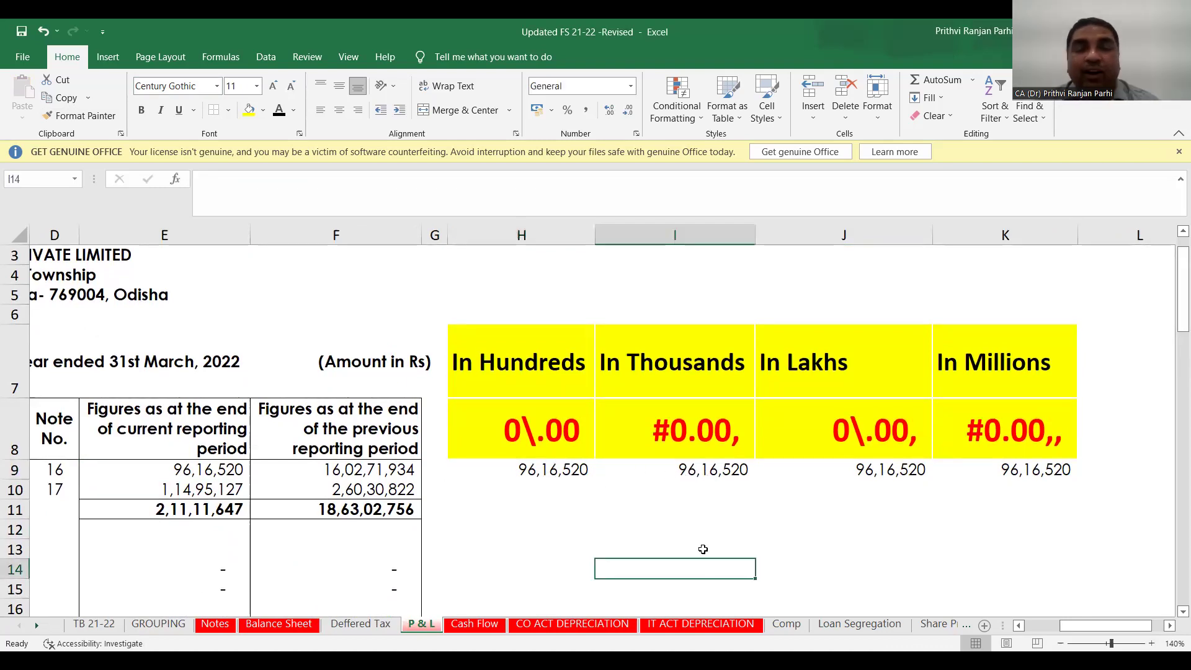
left_click(710, 470)
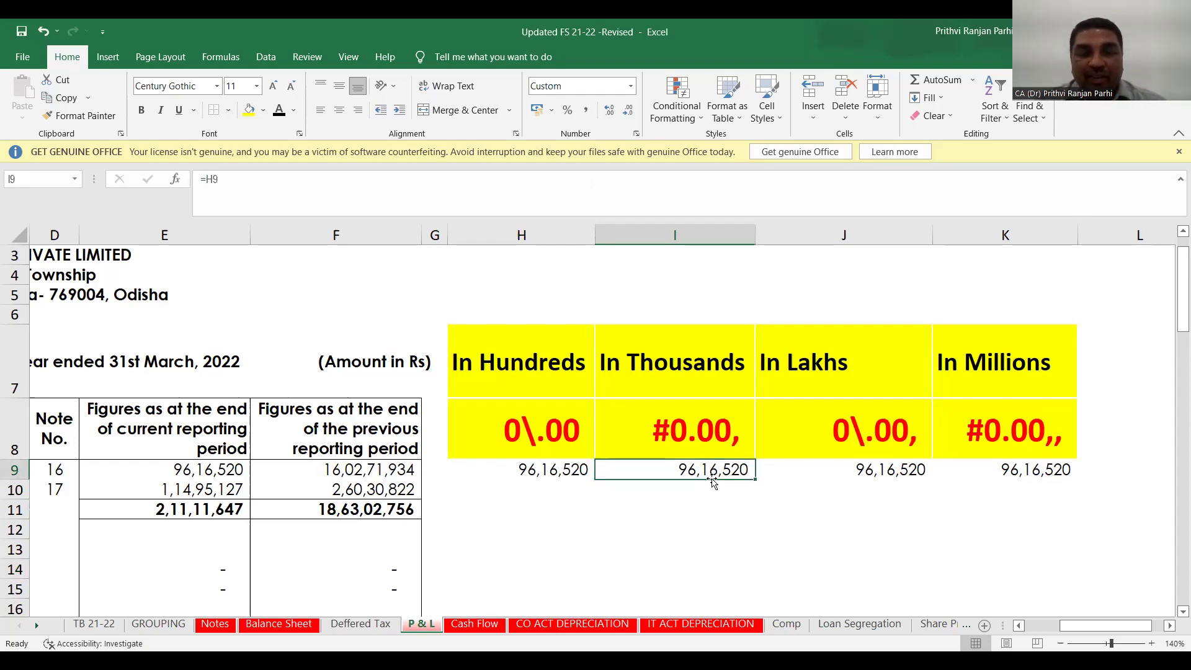
left_click(785, 535)
left_click(711, 470)
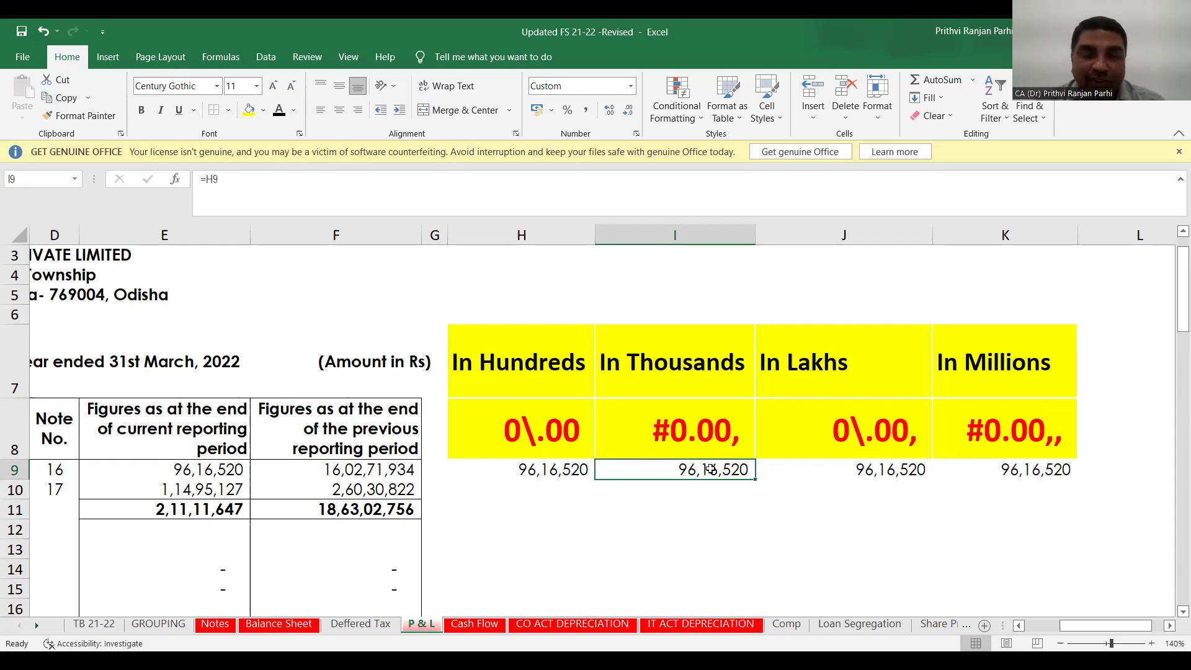
right_click(712, 473)
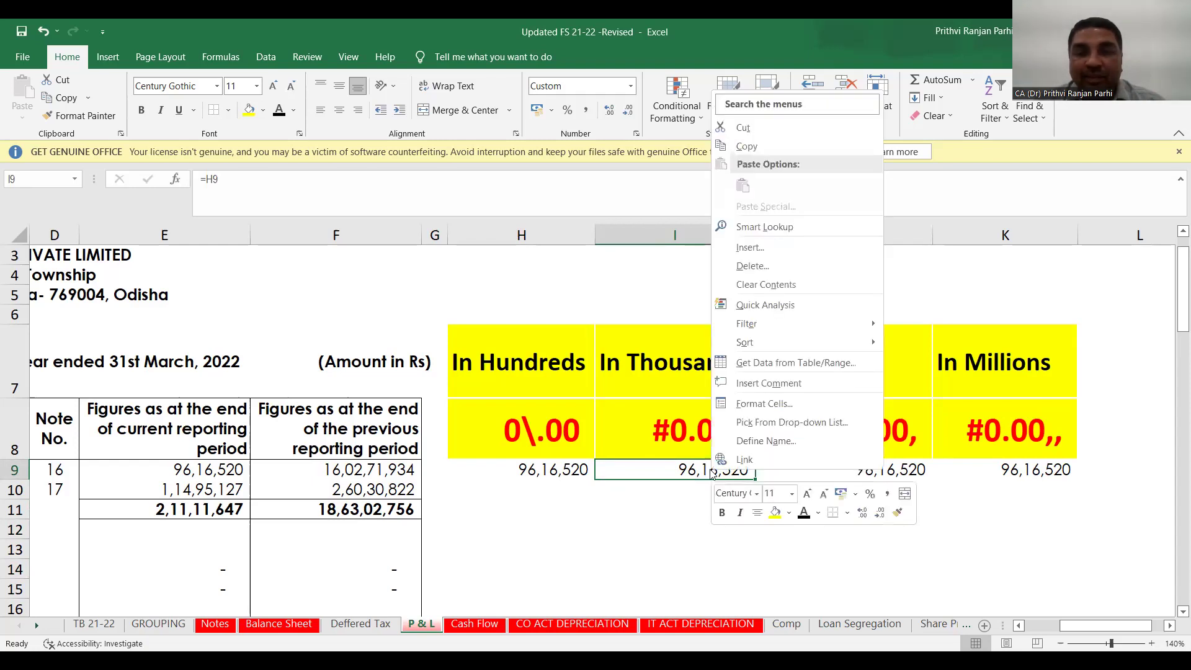
Open Format Cells for I9 and move the dialog clear of the In Thousands column
left_click(765, 404)
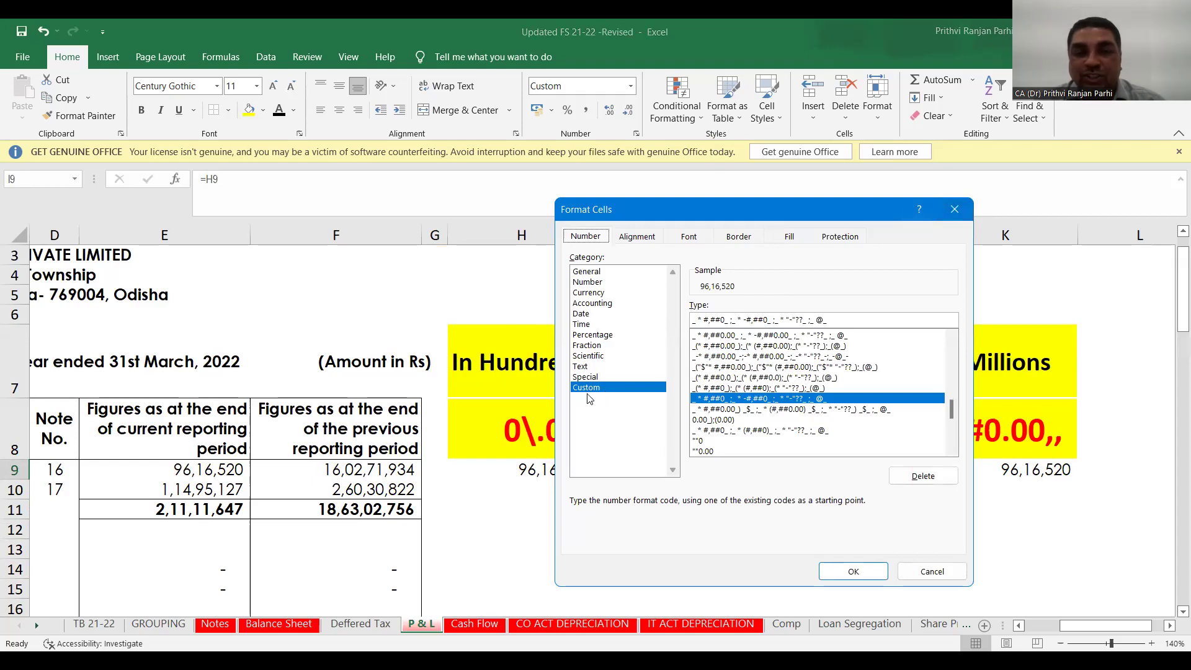
left_click(955, 210)
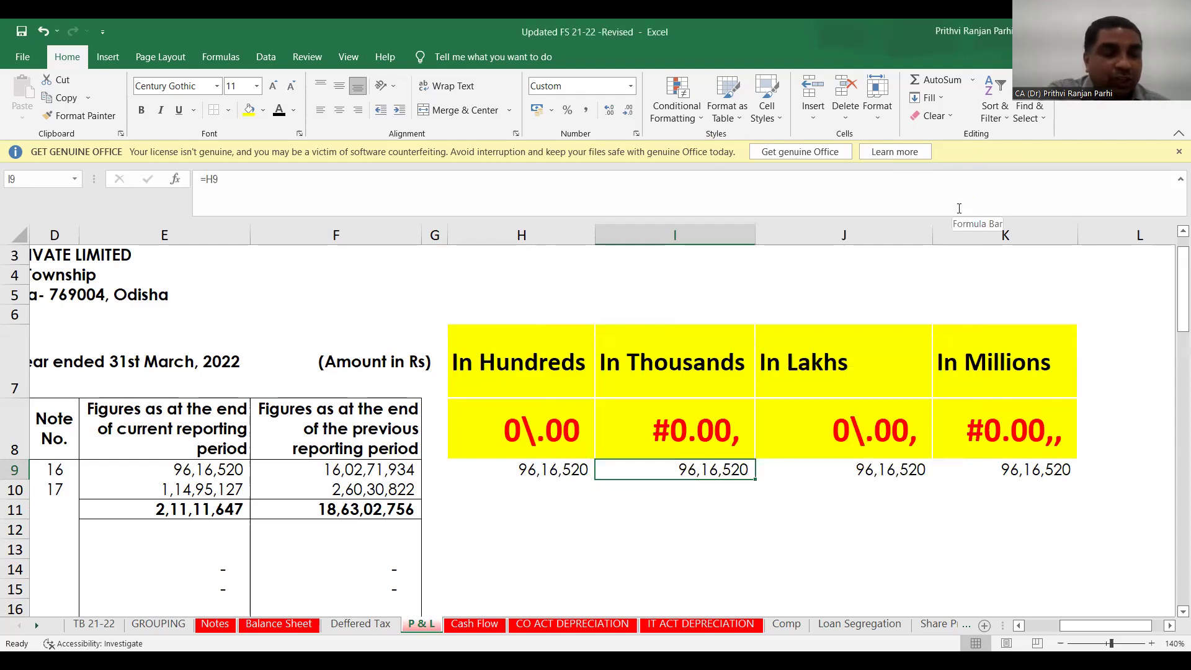
key("ctrl+1")
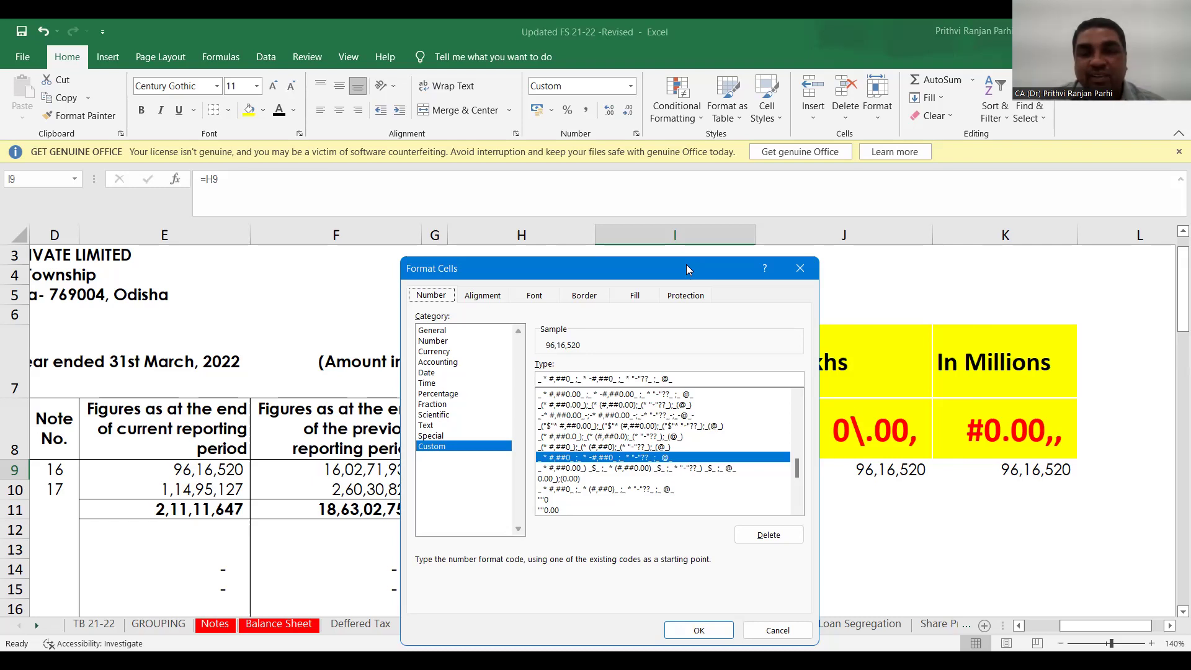
left_click_drag(687, 265, 1015, 29)
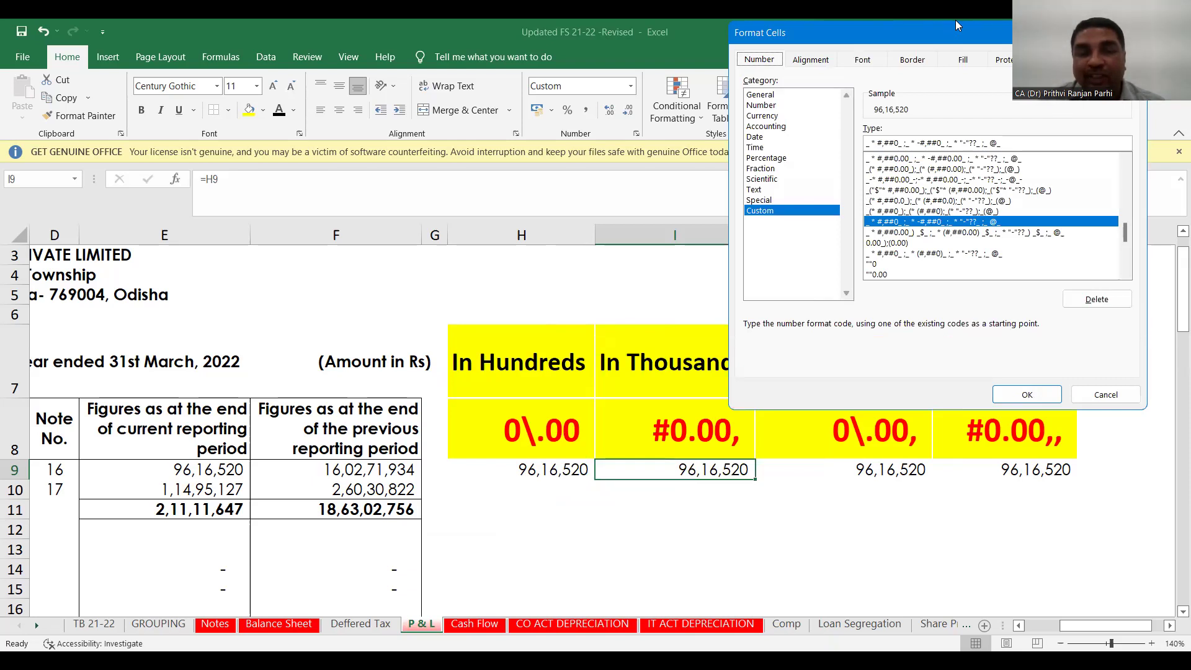
left_click_drag(956, 19, 986, 19)
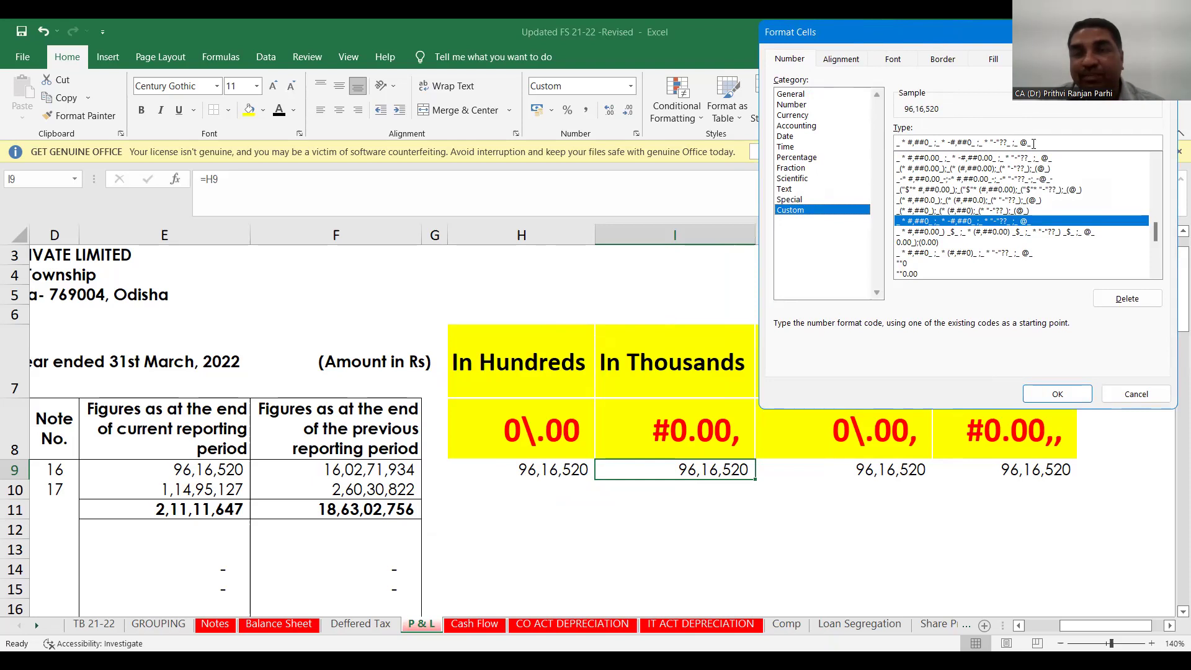
Replace I9's custom format code with #0.00,, so I9 shows 9616.52
left_click_drag(1031, 144, 891, 145)
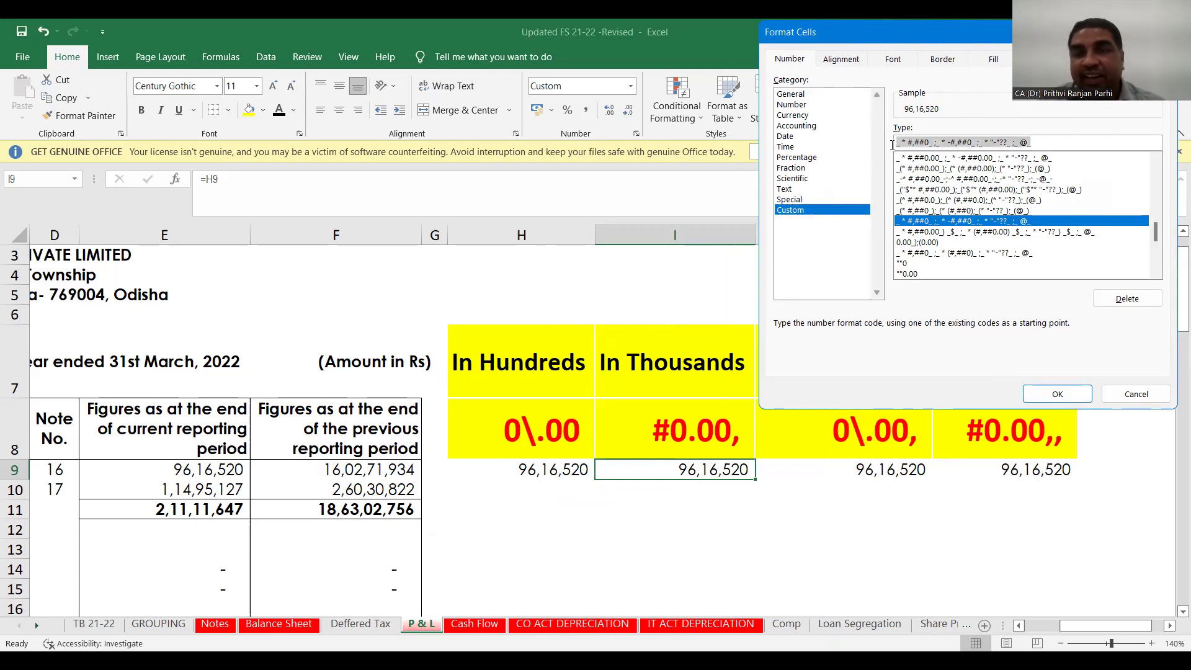
key("BackSpace")
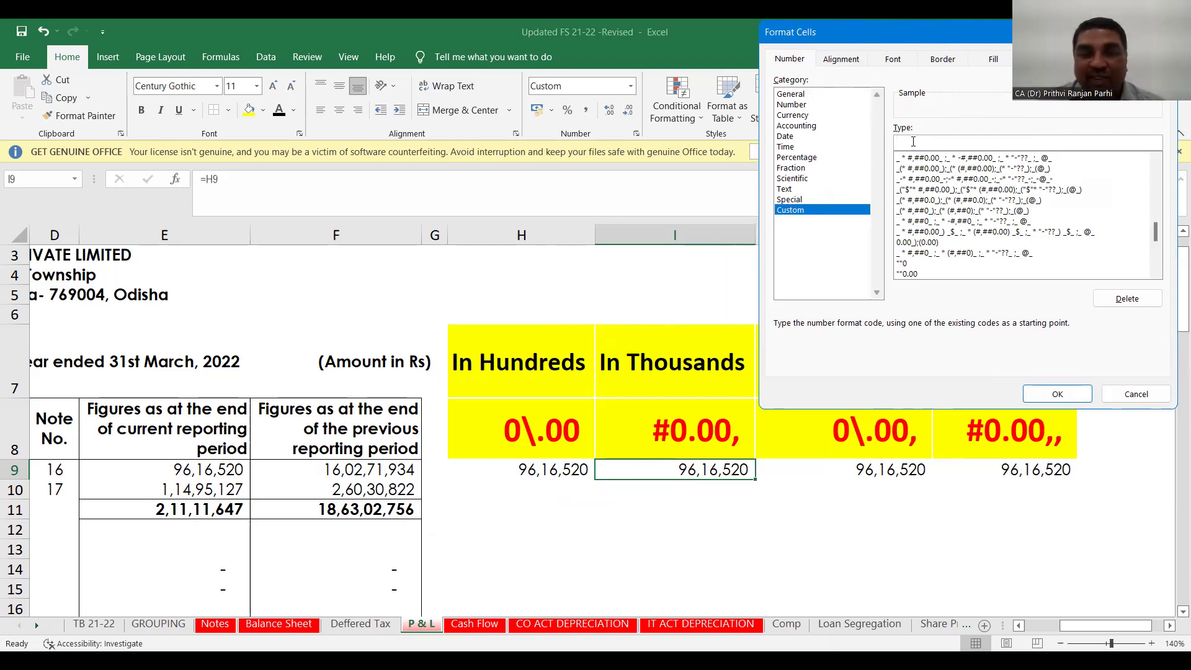
type("#")
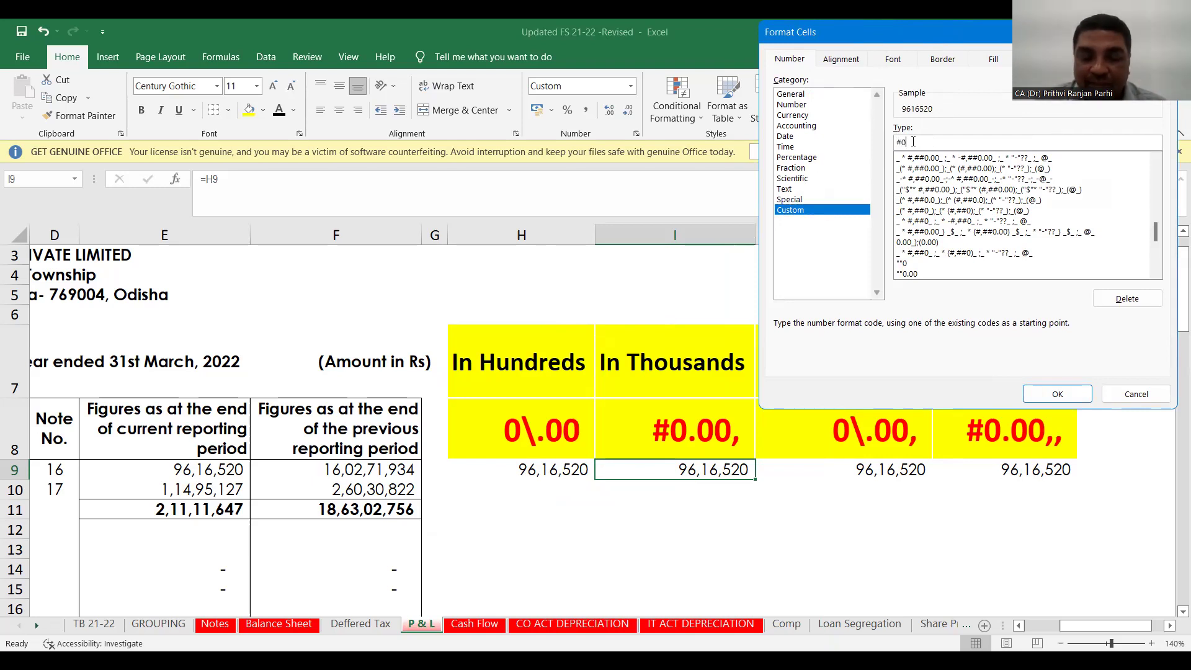
type("0.00")
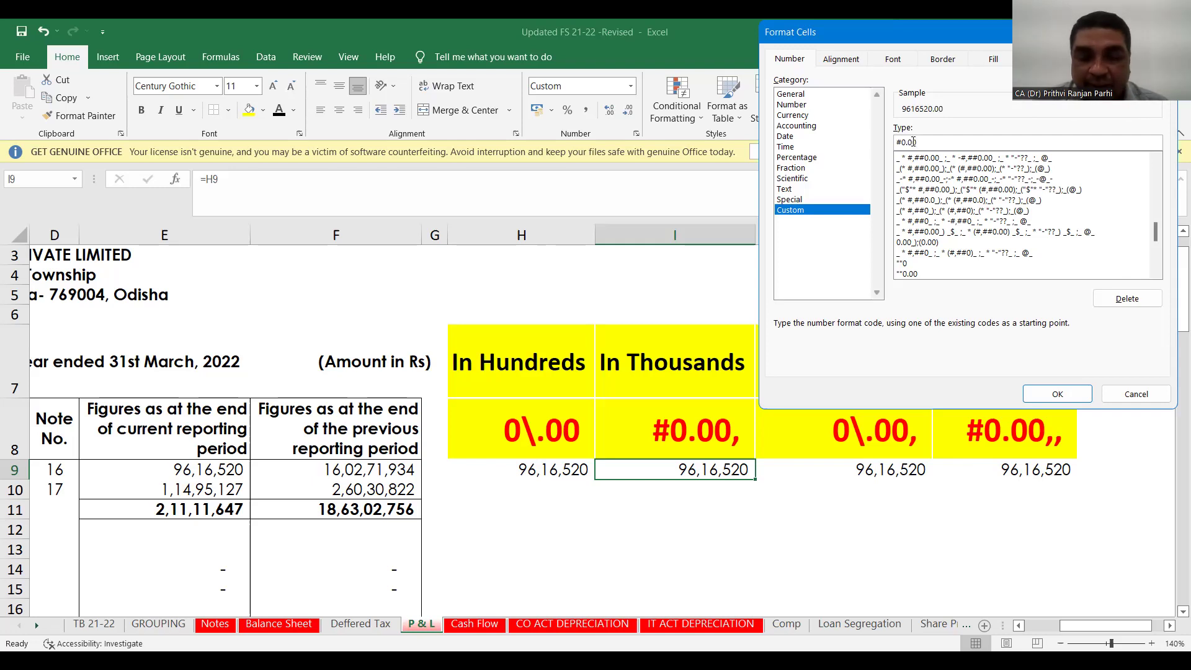
type(",")
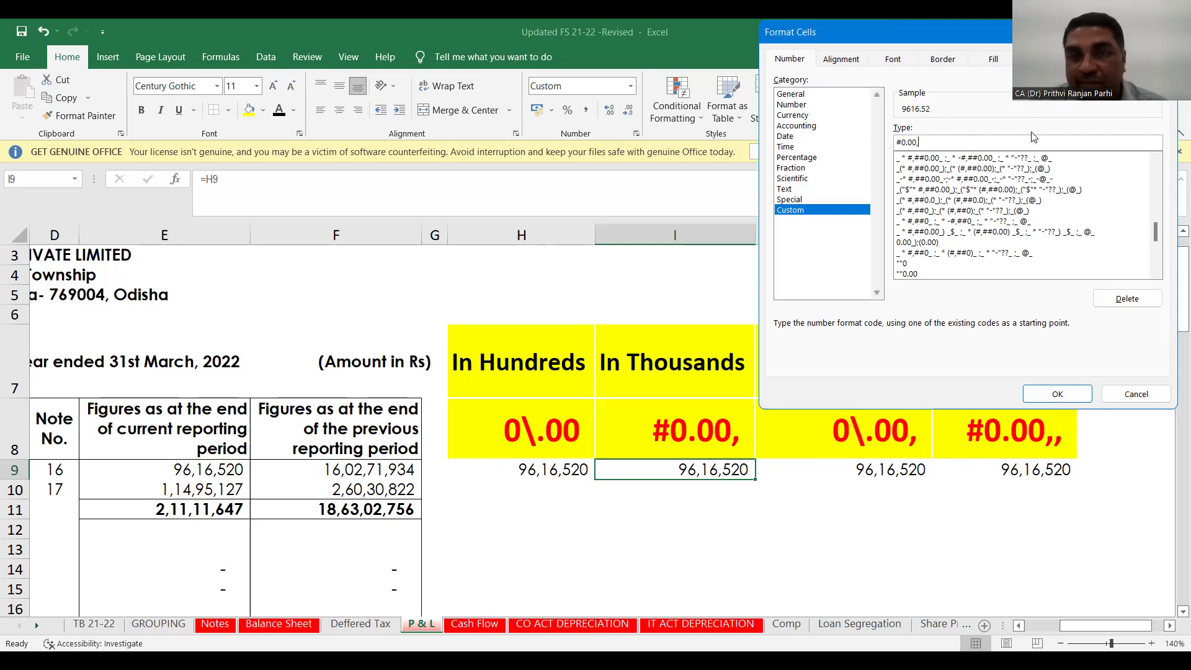
type(",")
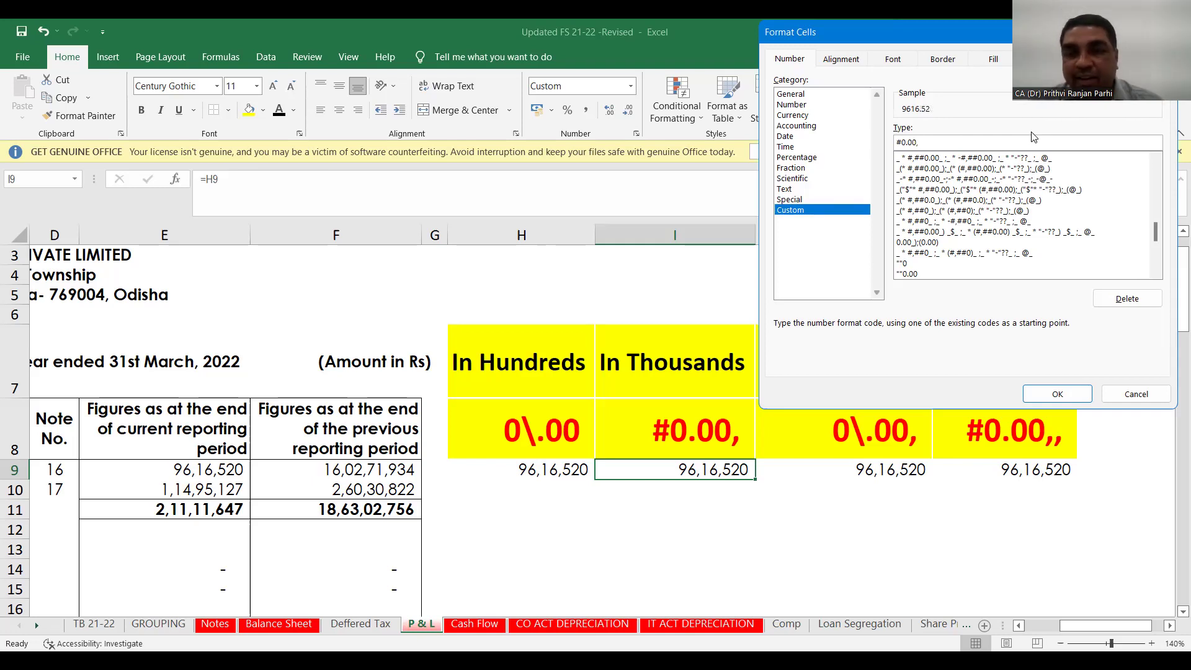
left_click(1072, 397)
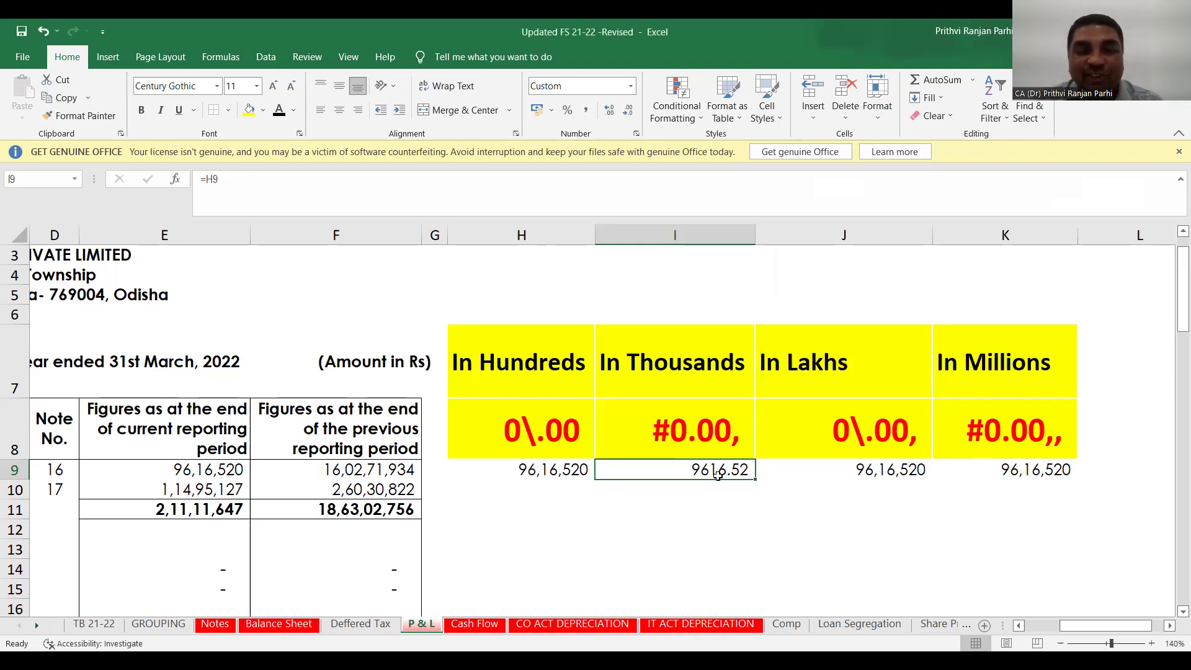
Paint I9's thousands format onto the current-year amounts in E9:E10
left_click(770, 513)
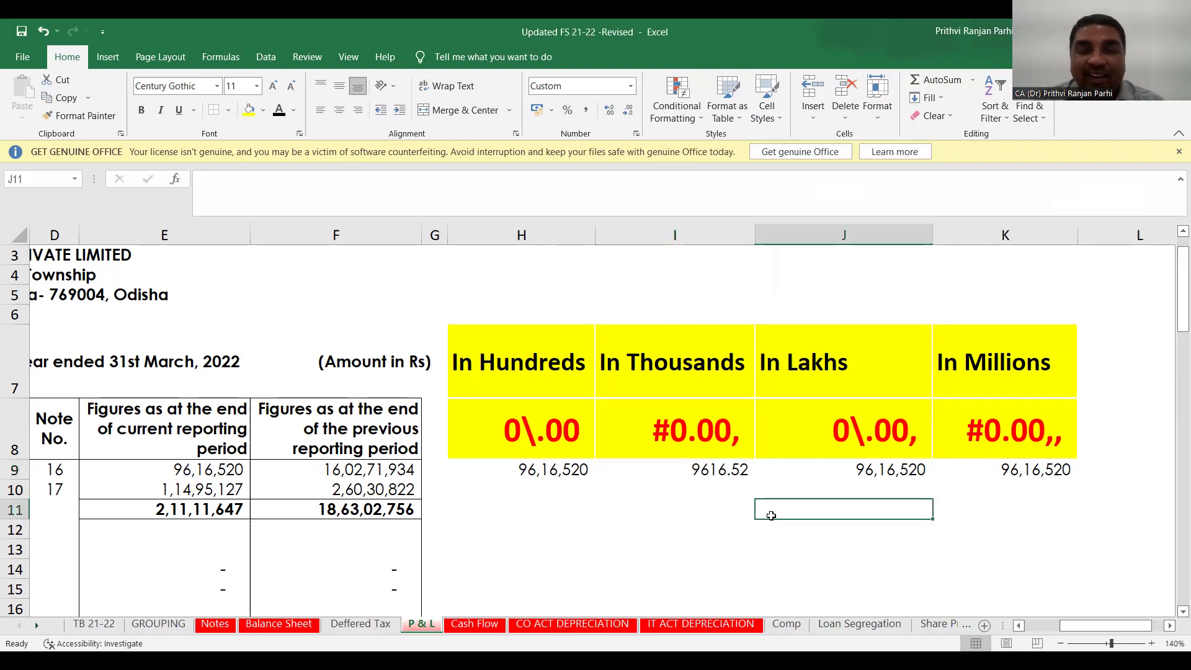
left_click(720, 472)
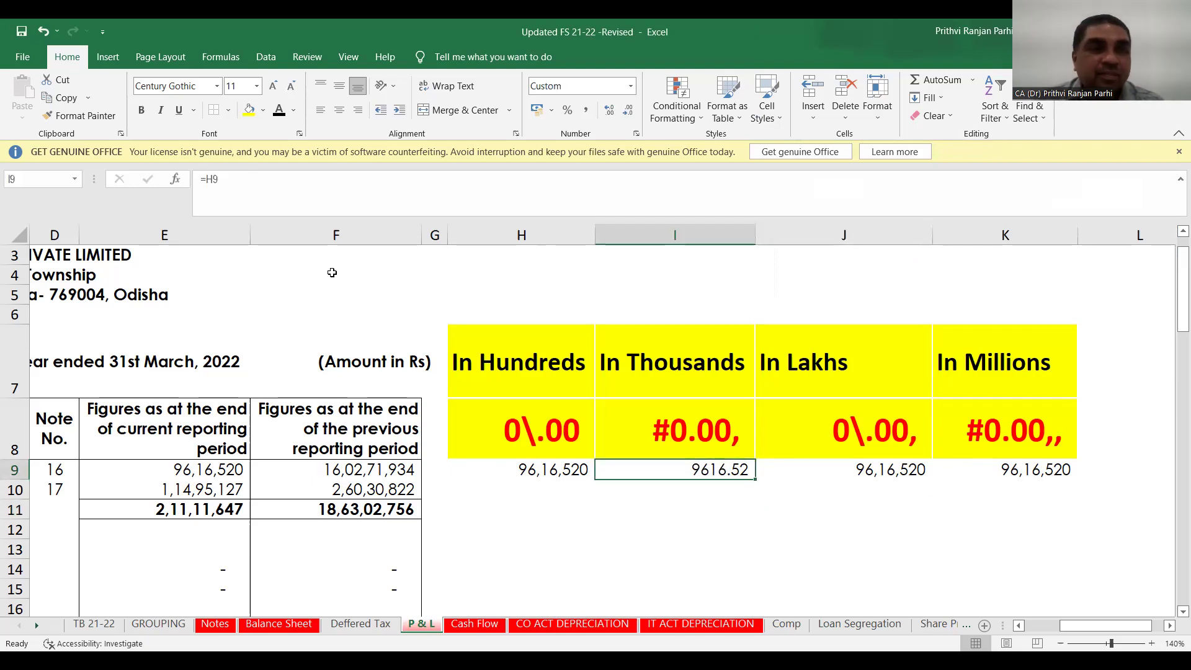
left_click(62, 119)
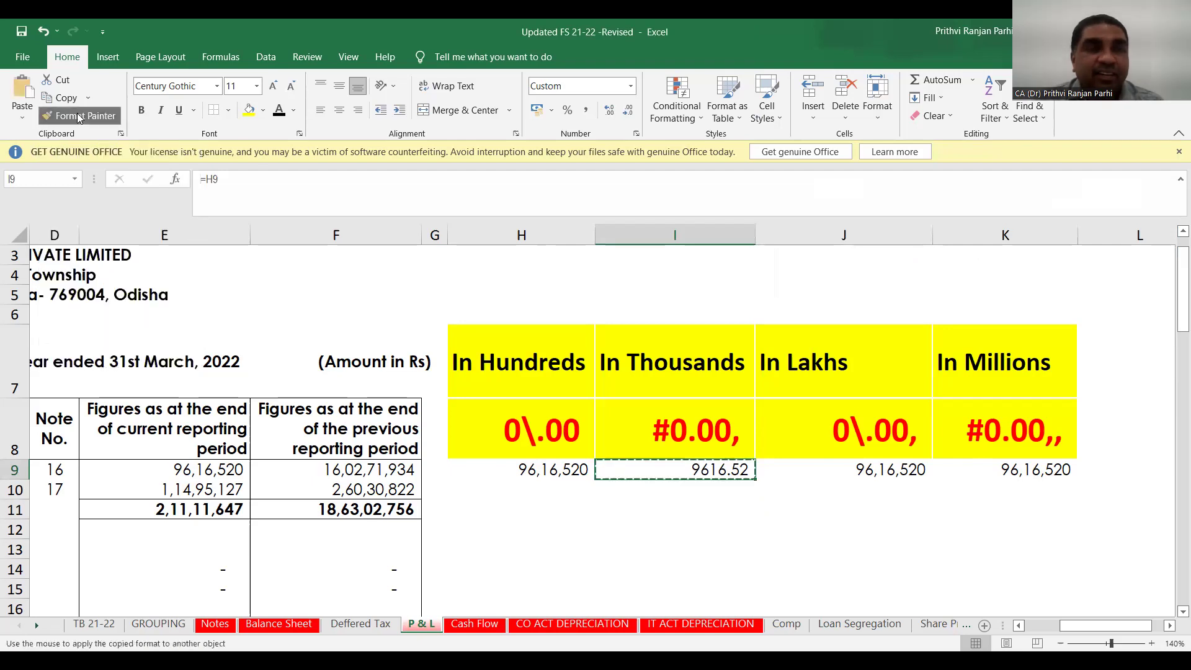
left_click_drag(166, 468, 201, 487)
Paint I9's thousands format onto the previous-year amounts in F9:F10
left_click_drag(369, 471, 374, 483)
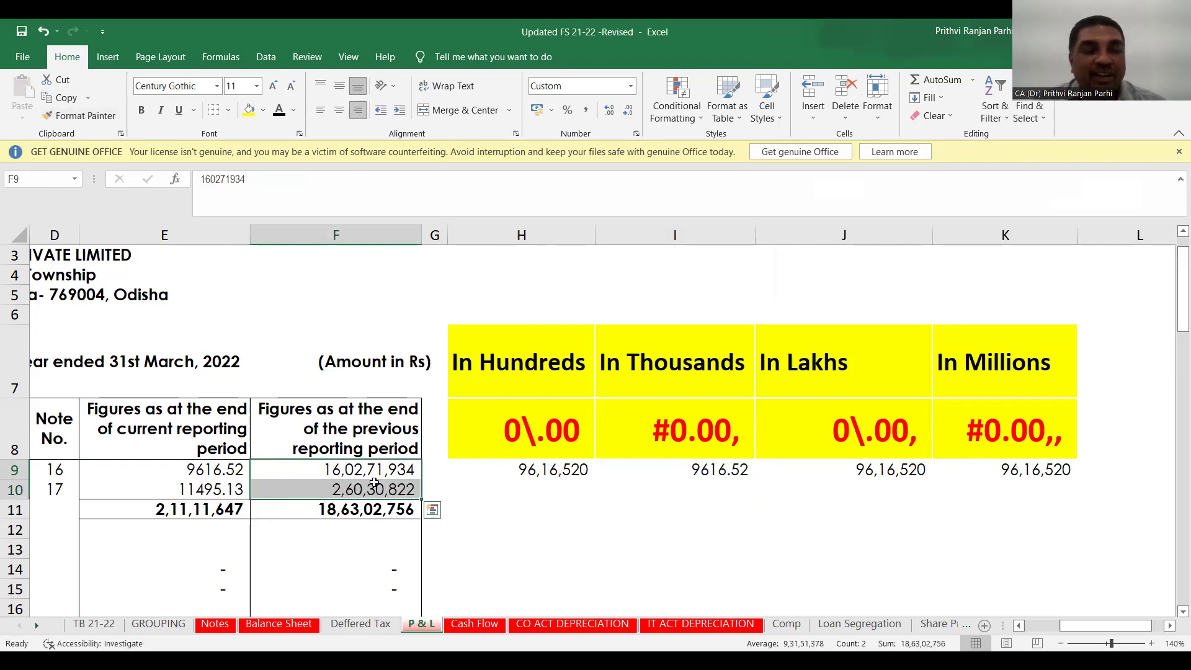
left_click(722, 470)
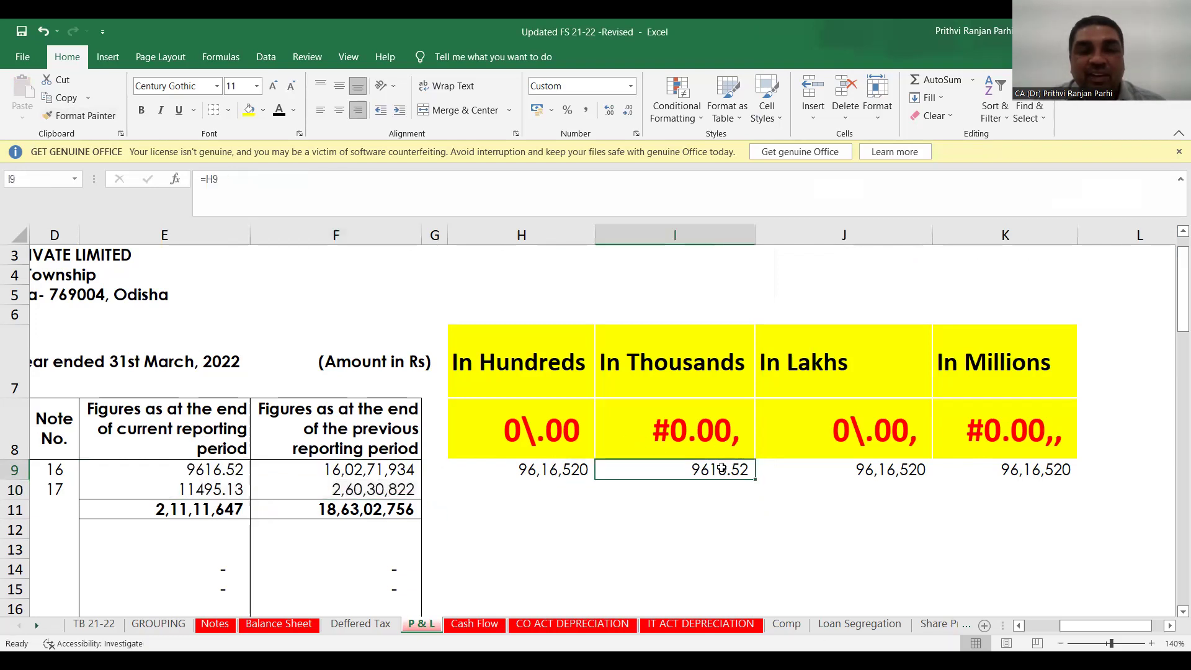
left_click(81, 116)
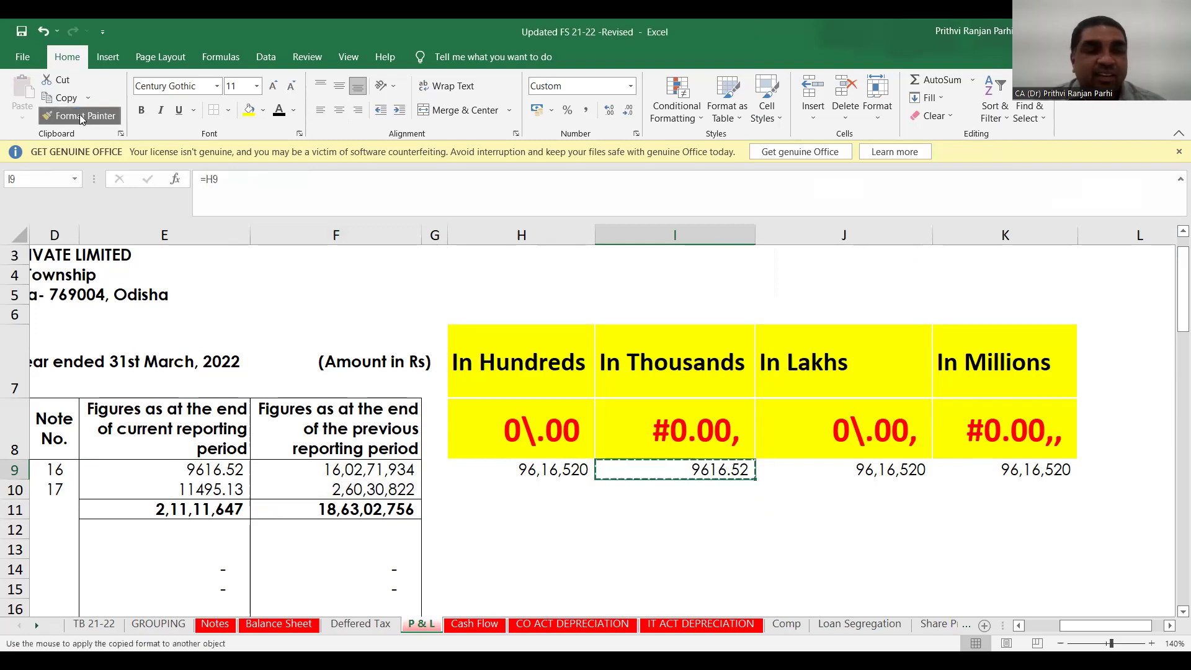
left_click_drag(352, 473, 372, 486)
left_click_drag(1176, 325, 1173, 284)
Paint I9's thousands format onto F20:F23, showing values like 163428.26 and 2813529.64
left_click(722, 504)
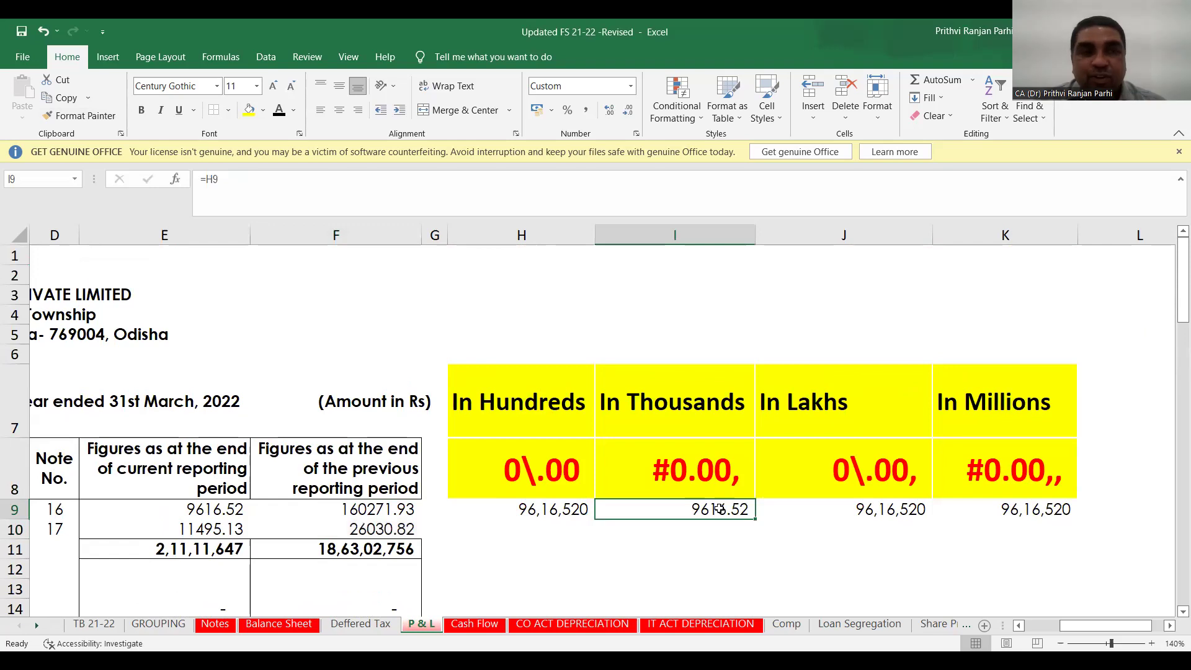
left_click(90, 117)
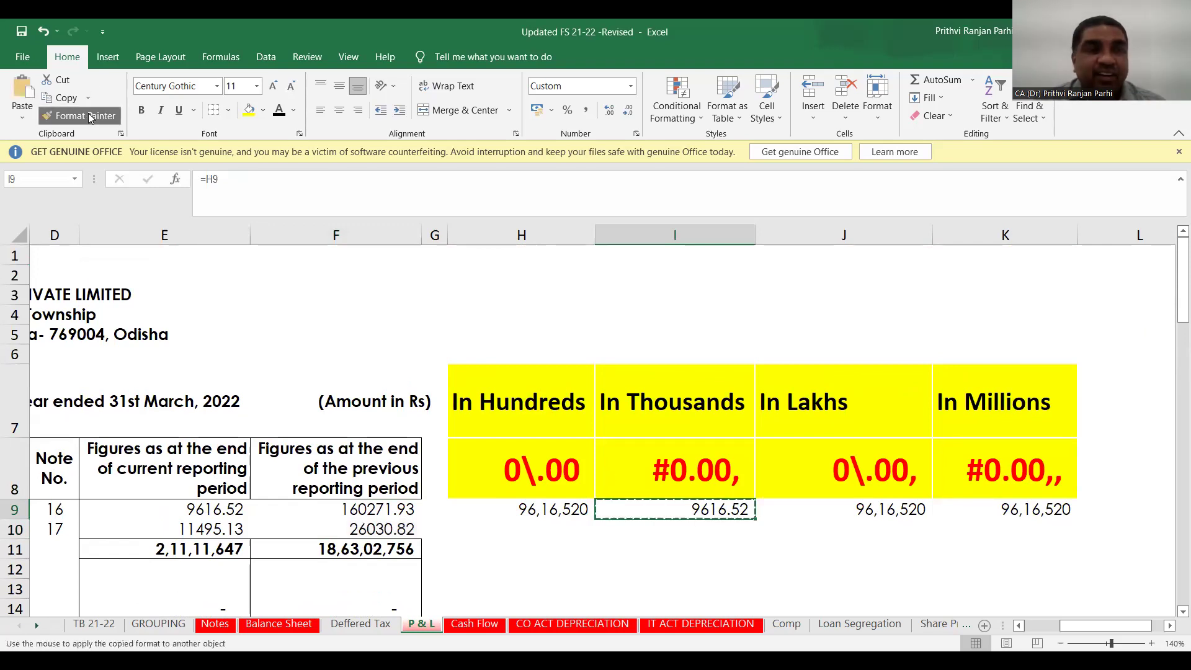
left_click_drag(1173, 267, 1173, 290)
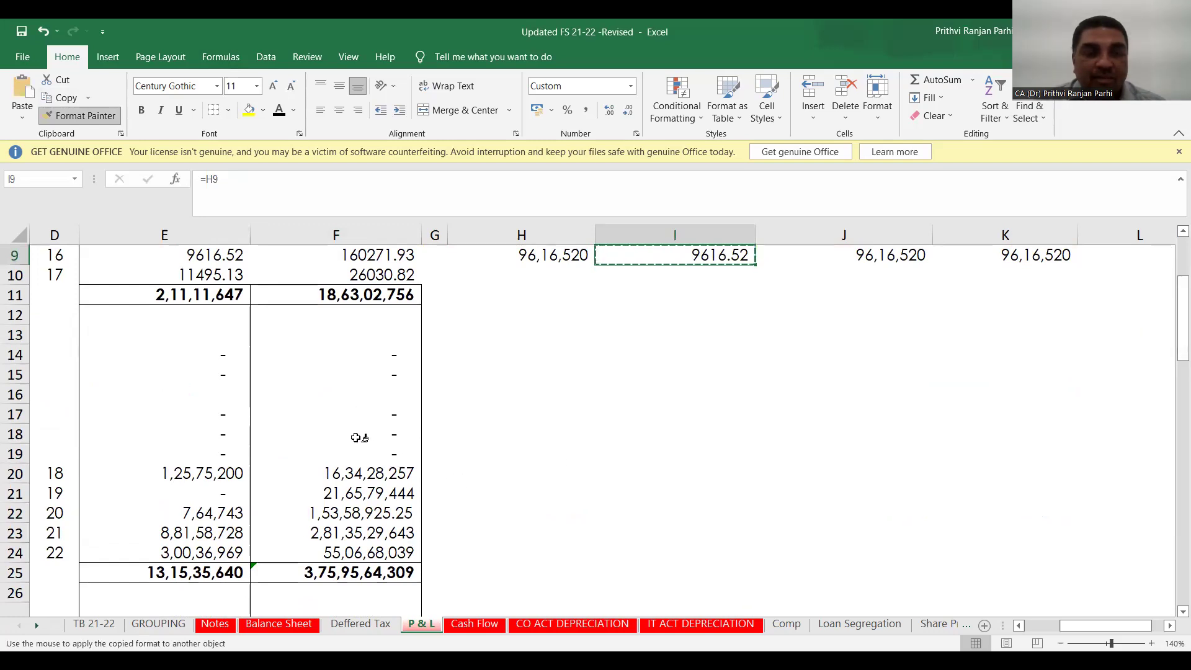
mouse_move(353, 472)
left_mouse_down()
mouse_move(350, 496)
mouse_move(391, 534)
mouse_move(392, 554)
left_mouse_up()
left_click_drag(1175, 321, 1173, 287)
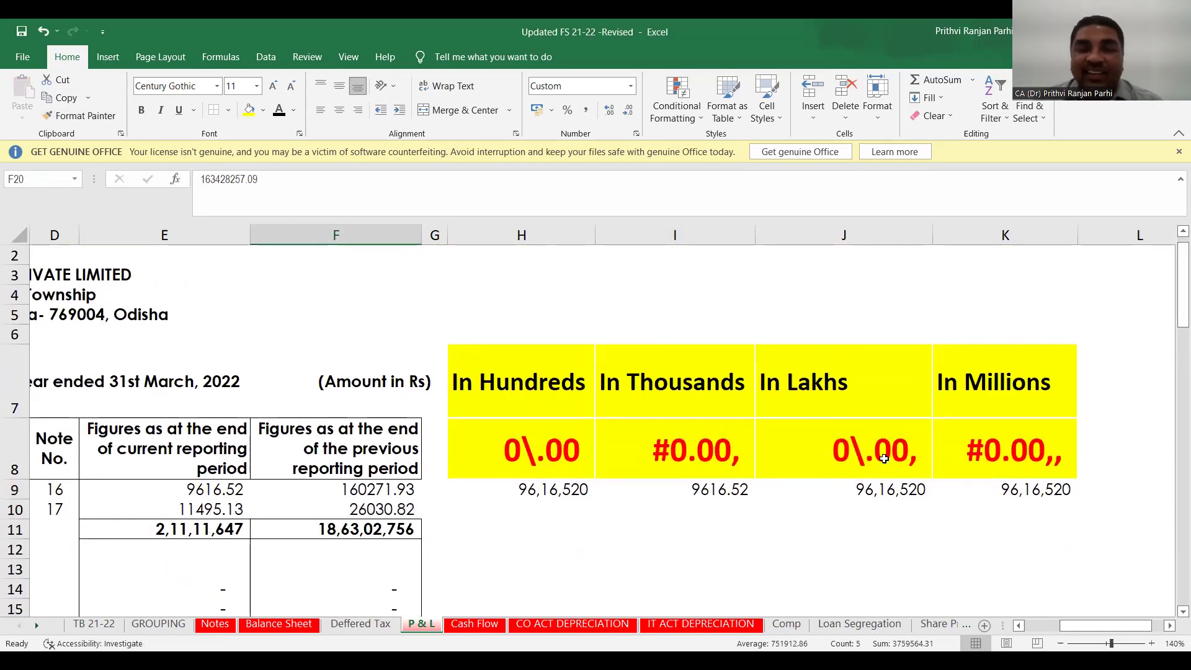
Give J9 the custom format 0\.00, so it shows 96.17 in lakhs
left_click(855, 492)
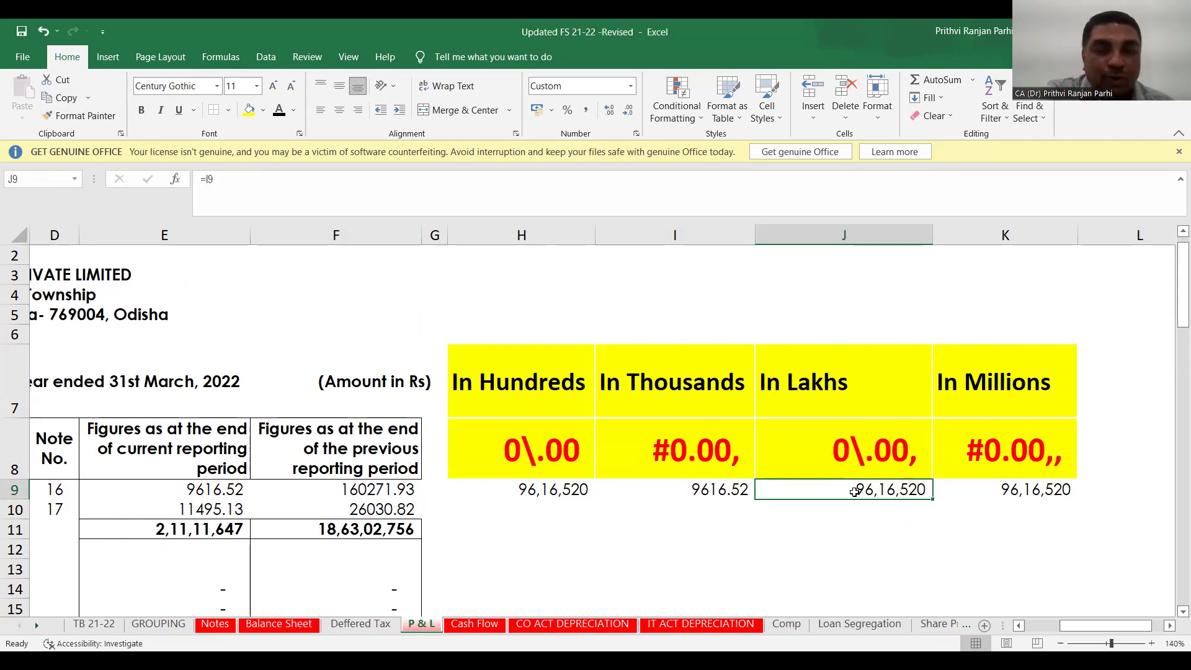
key("ctrl+1")
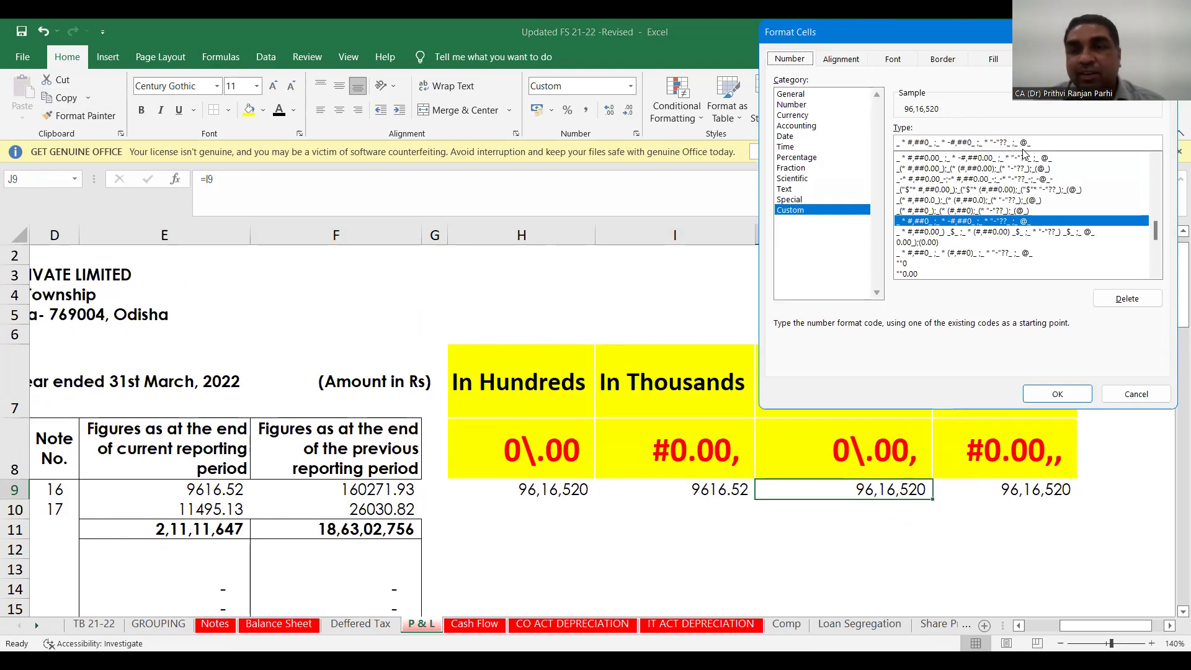
left_click_drag(1031, 142, 896, 142)
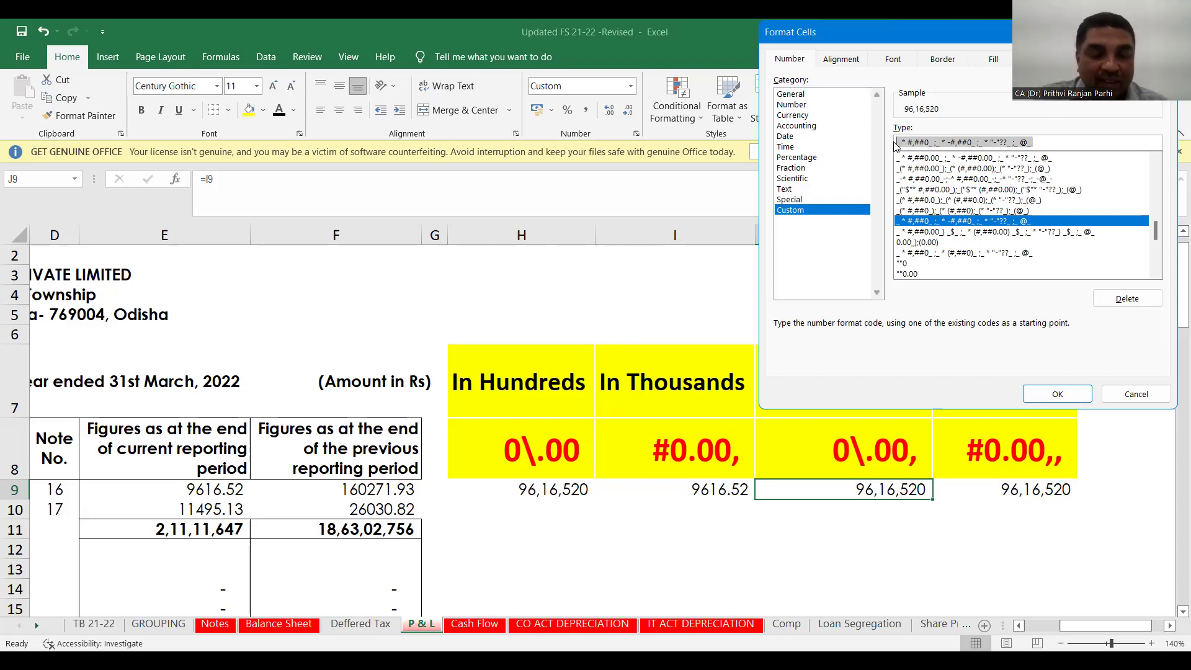
type("0")
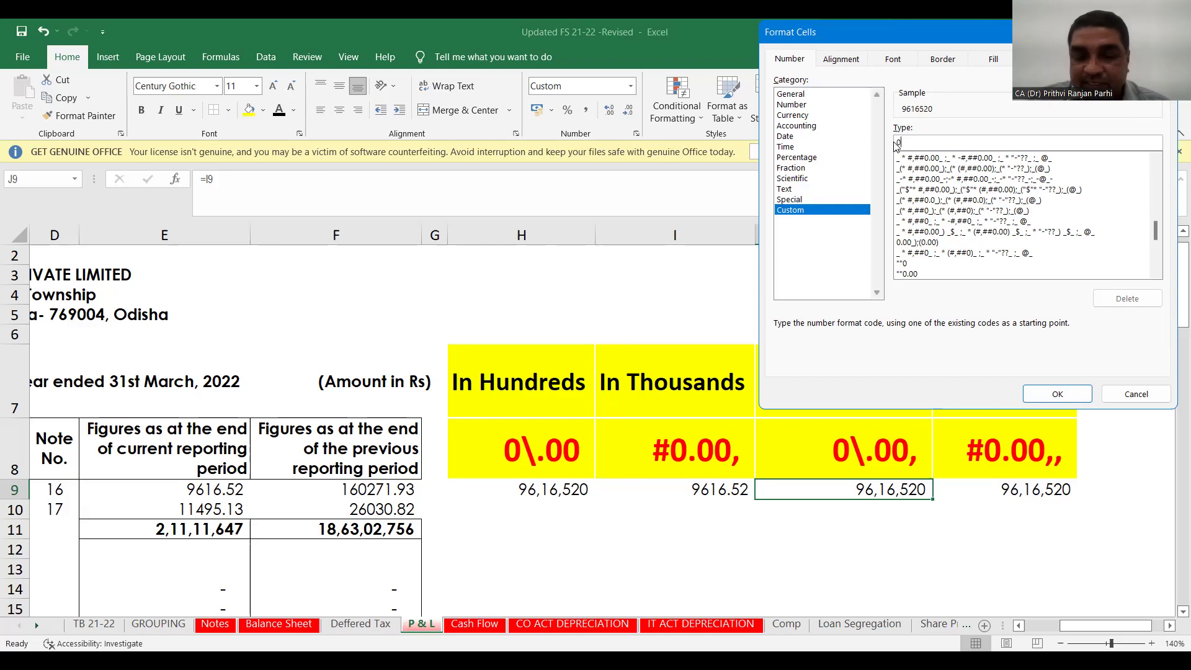
type("\\")
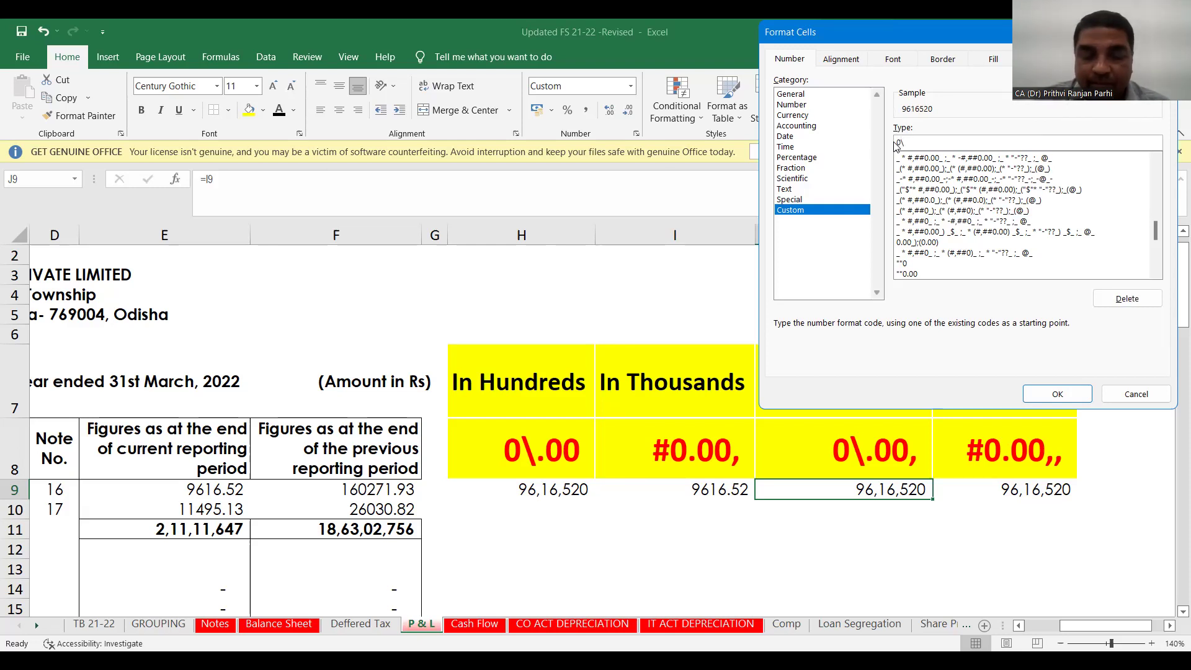
type(".00")
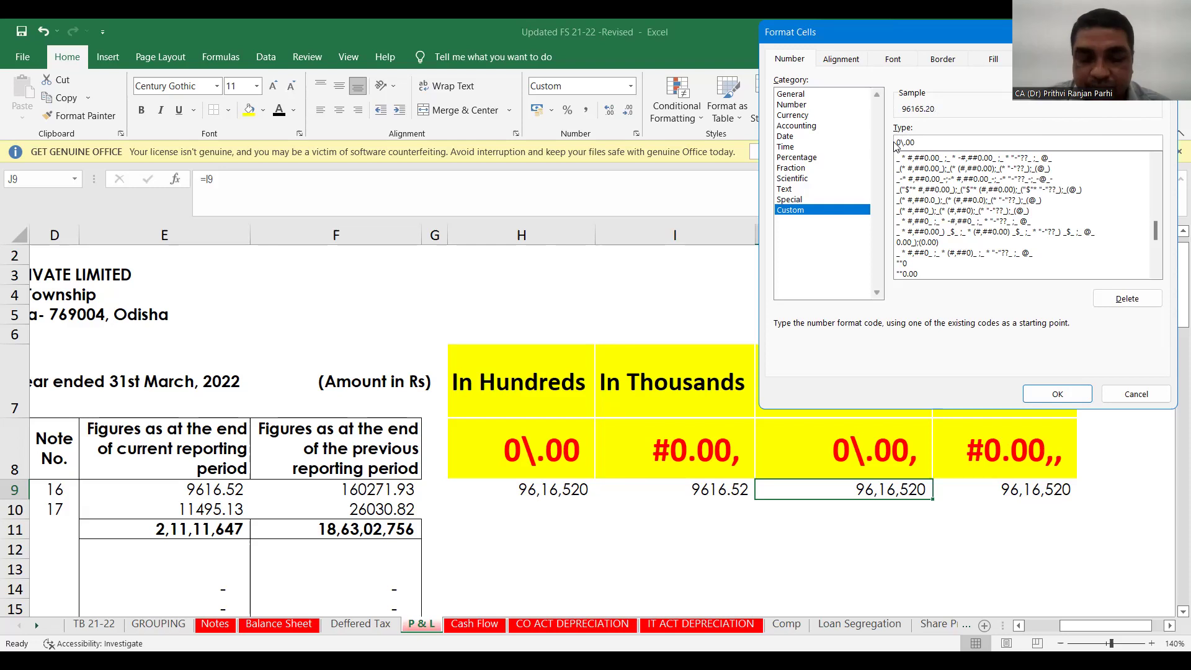
type(",")
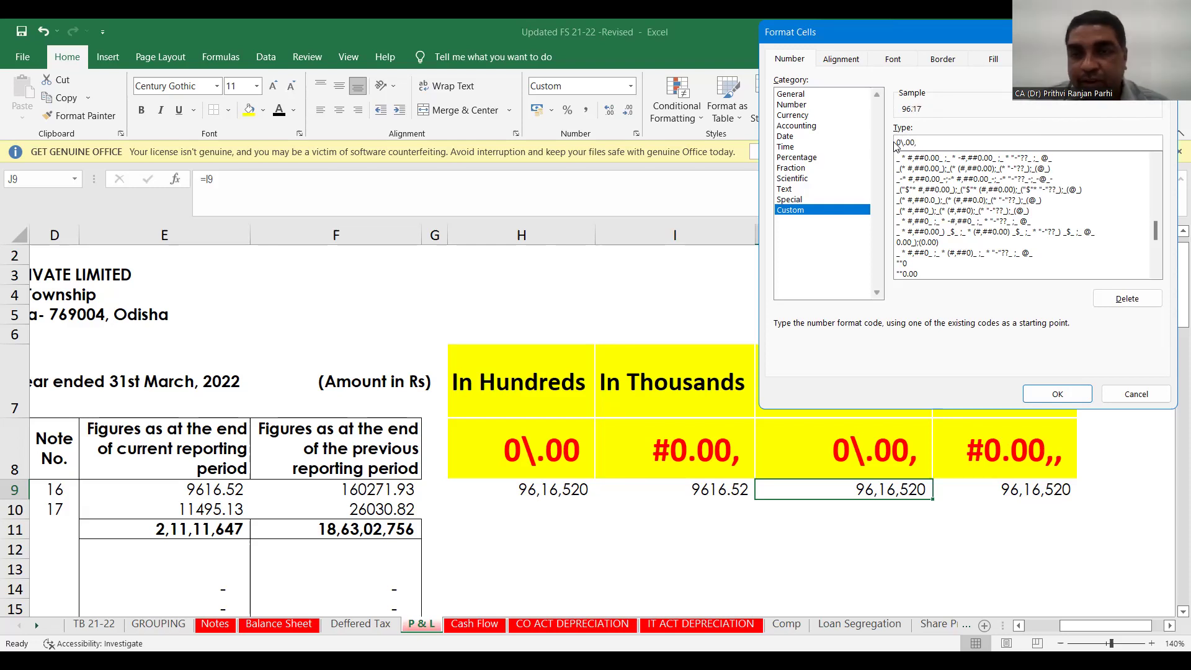
left_click(1058, 393)
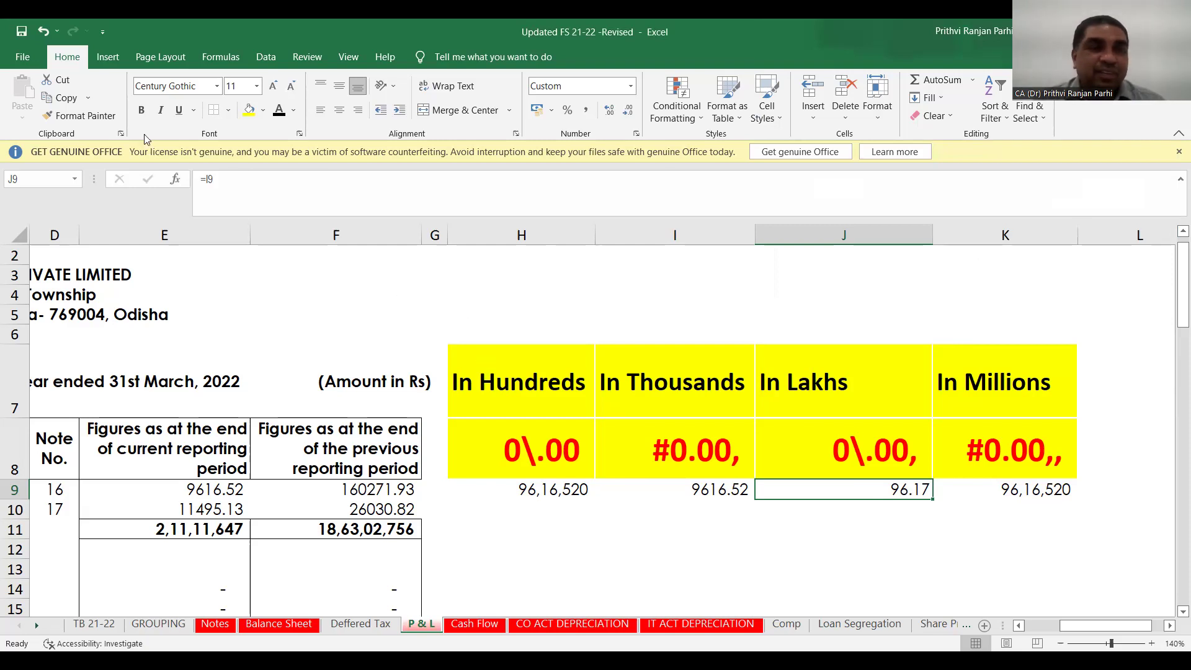
Paint J9's lakhs format onto E9:E10, showing 96.17 and 114.95
left_click(105, 119)
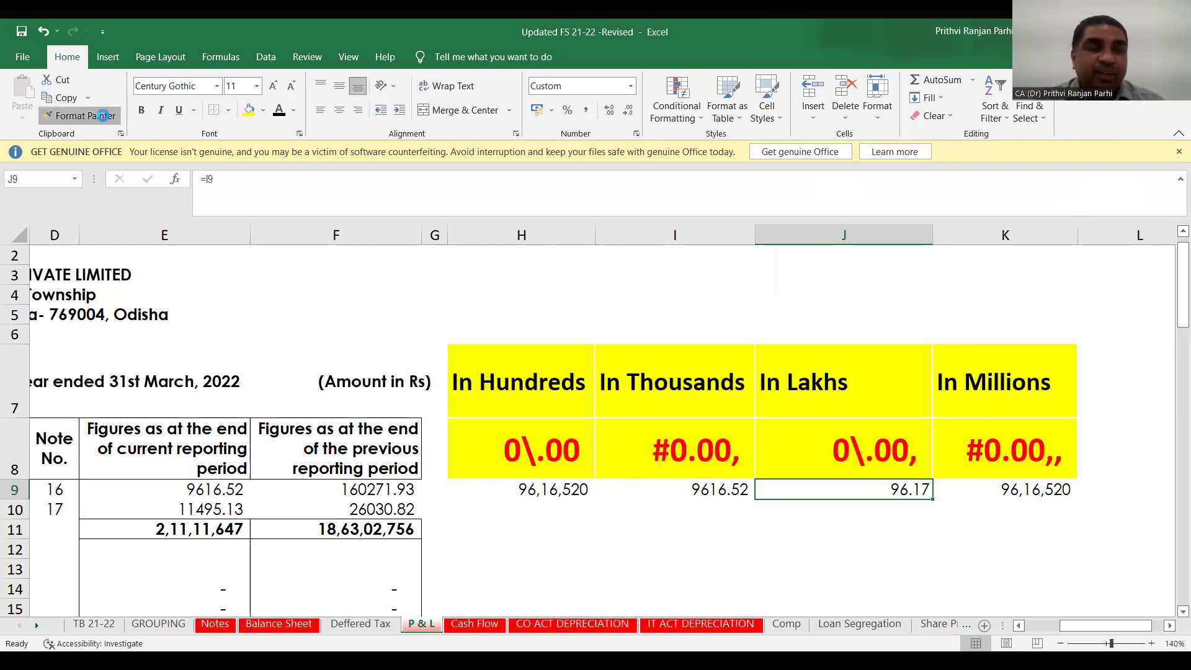
left_click(222, 497)
left_click_drag(222, 497, 223, 511)
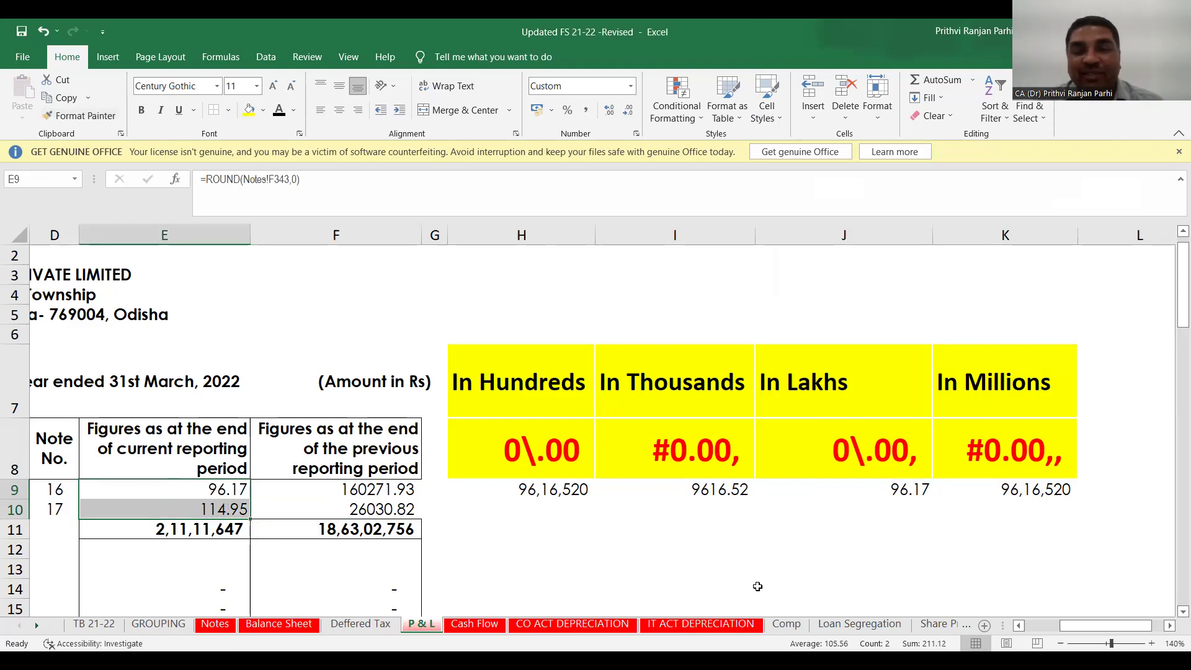